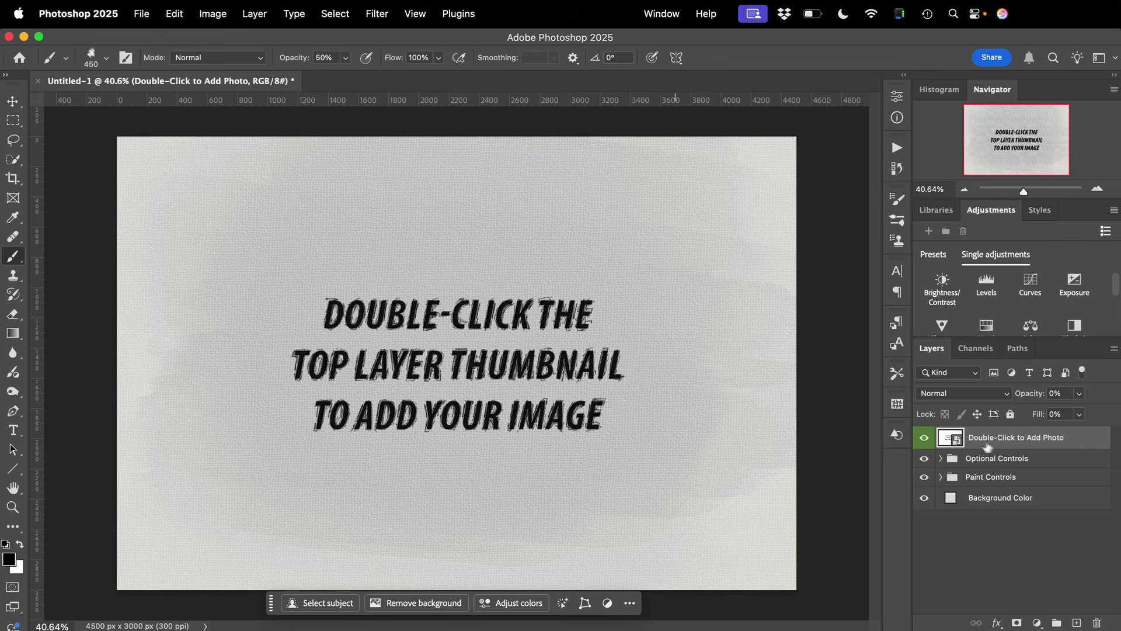
Step: Open the photo placeholder and embed the pexels-selimdersiniz-25478521 village photo from Sample Photos into it
{"action": "double_click", "coordinate": [946, 442]}
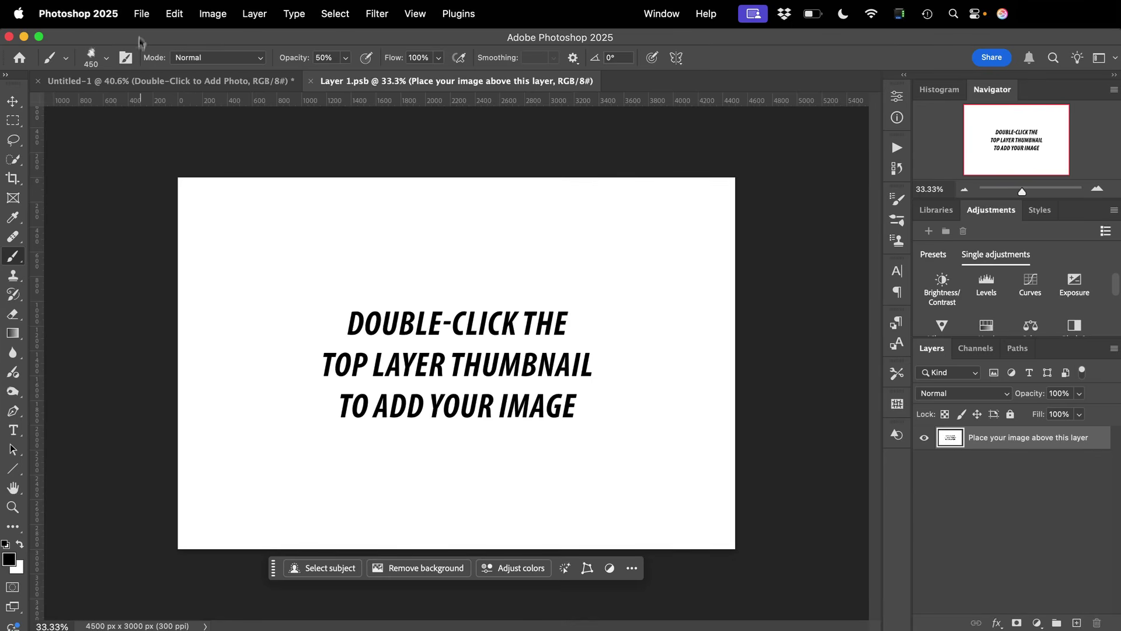
{"action": "left_click", "coordinate": [141, 14]}
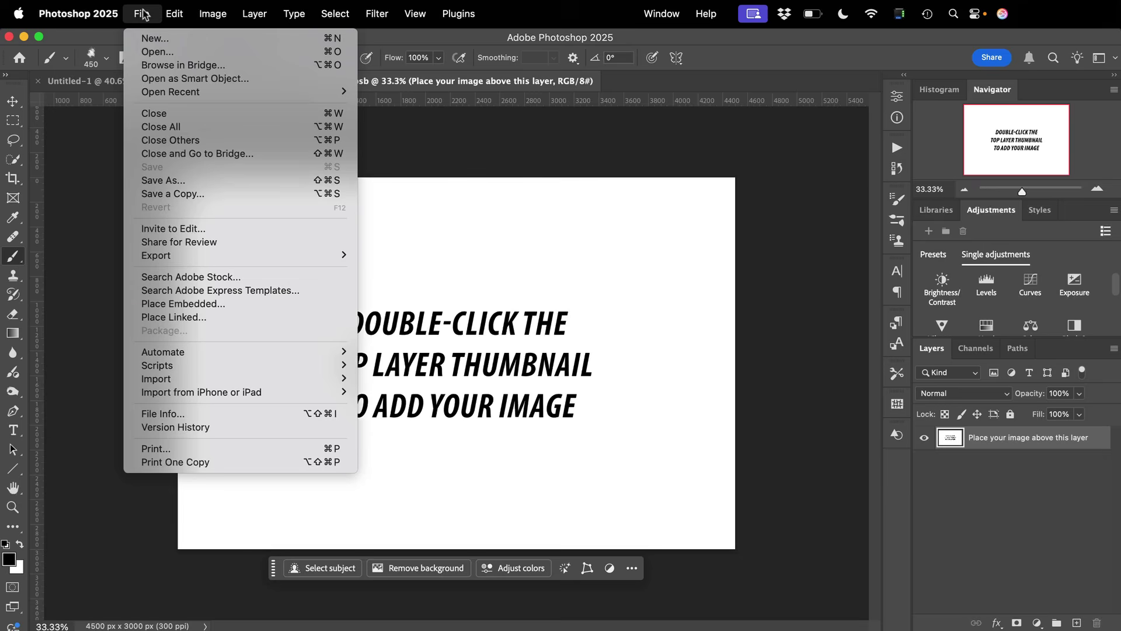
{"action": "left_click", "coordinate": [235, 304]}
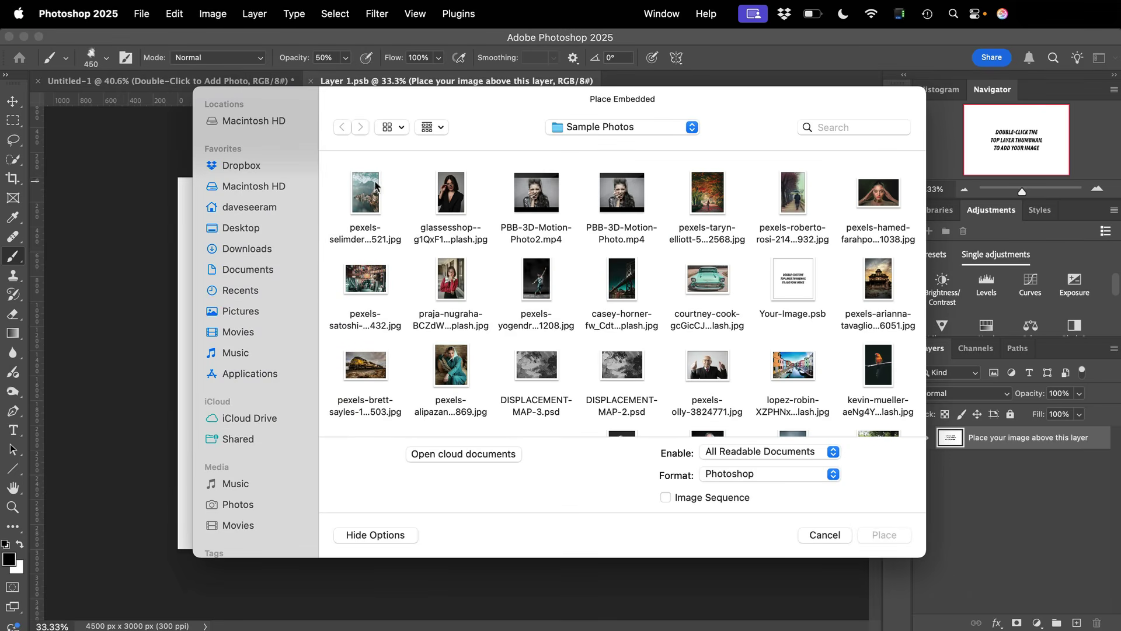
{"action": "left_click", "coordinate": [369, 188]}
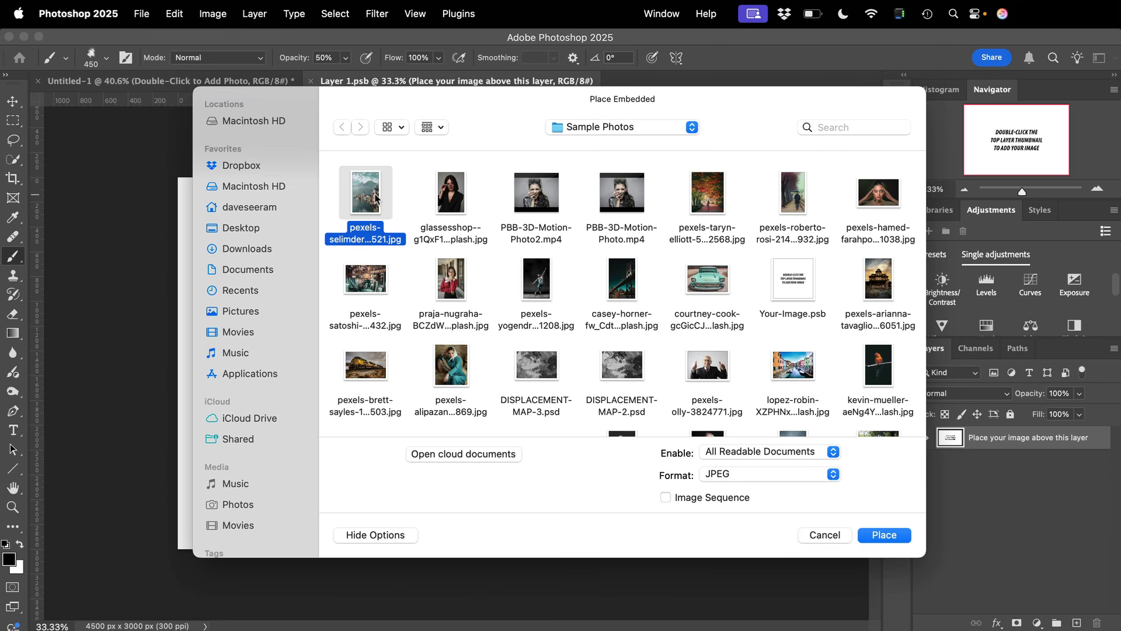
{"action": "left_click", "coordinate": [884, 535]}
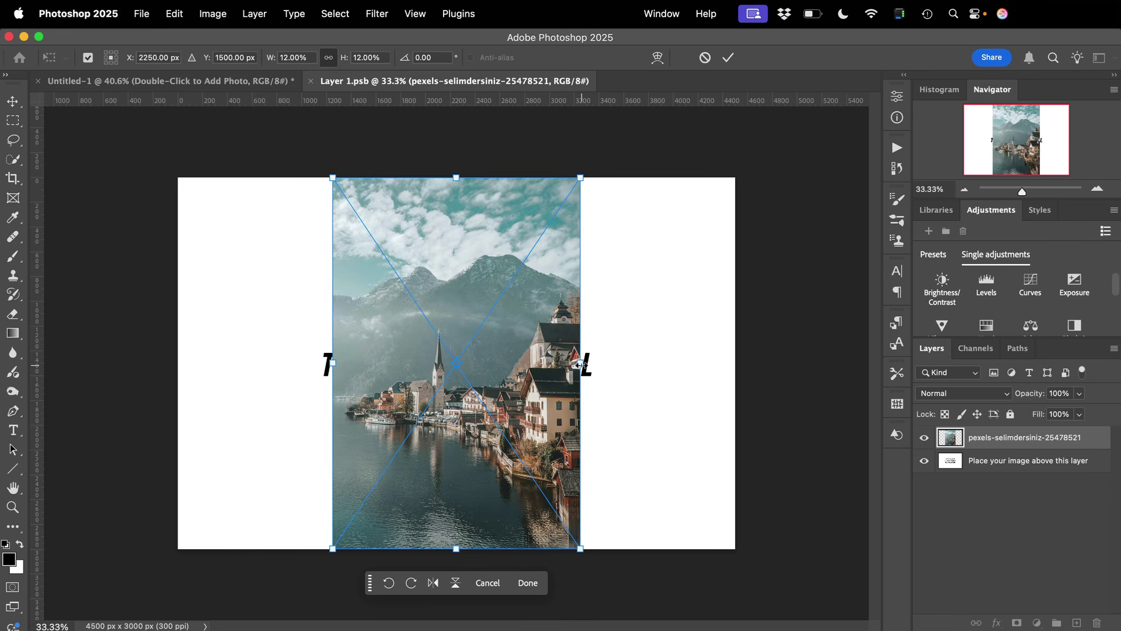
Step: Scale the village photo to fill the Layer 1.psb canvas, shift it upward, and commit the transform
{"action": "left_click_drag", "start_coordinate": [579, 364], "coordinate": [734, 353]}
{"action": "left_click_drag", "start_coordinate": [679, 415], "coordinate": [678, 372]}
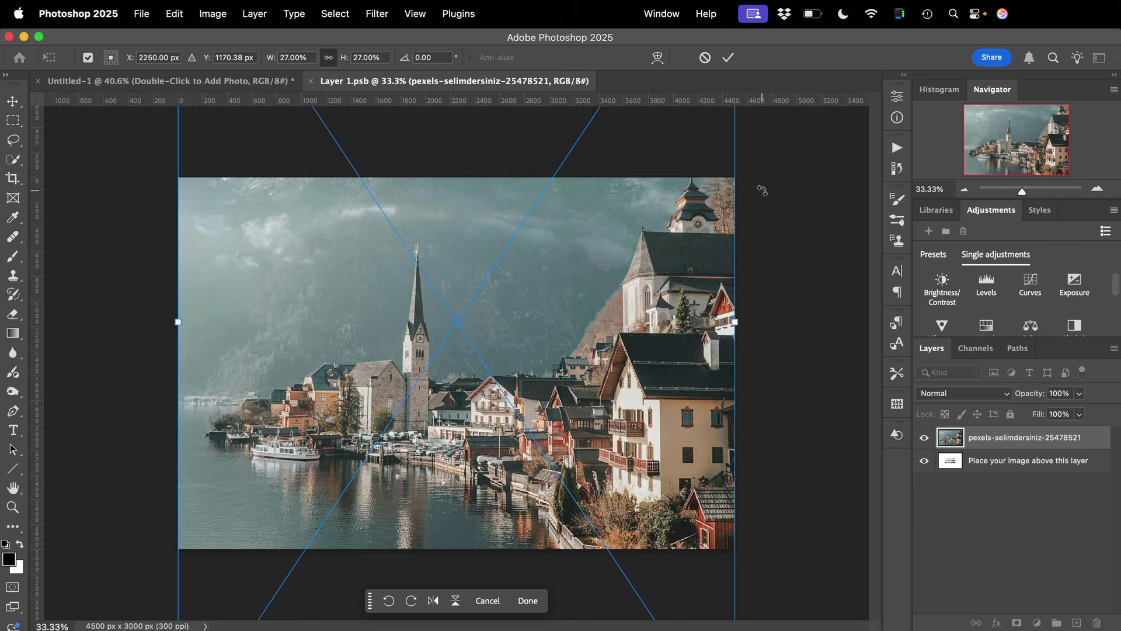
{"action": "left_click", "coordinate": [726, 56]}
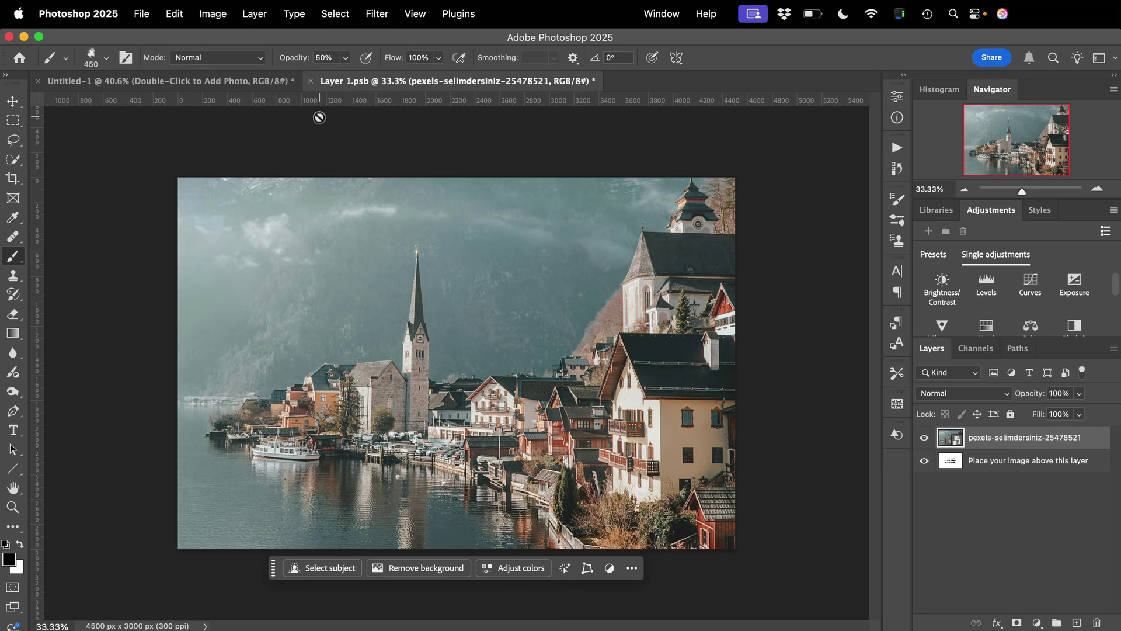
Step: Close Layer 1.psb and save its changes, returning to the Untitled-1 template
{"action": "left_click", "coordinate": [311, 82]}
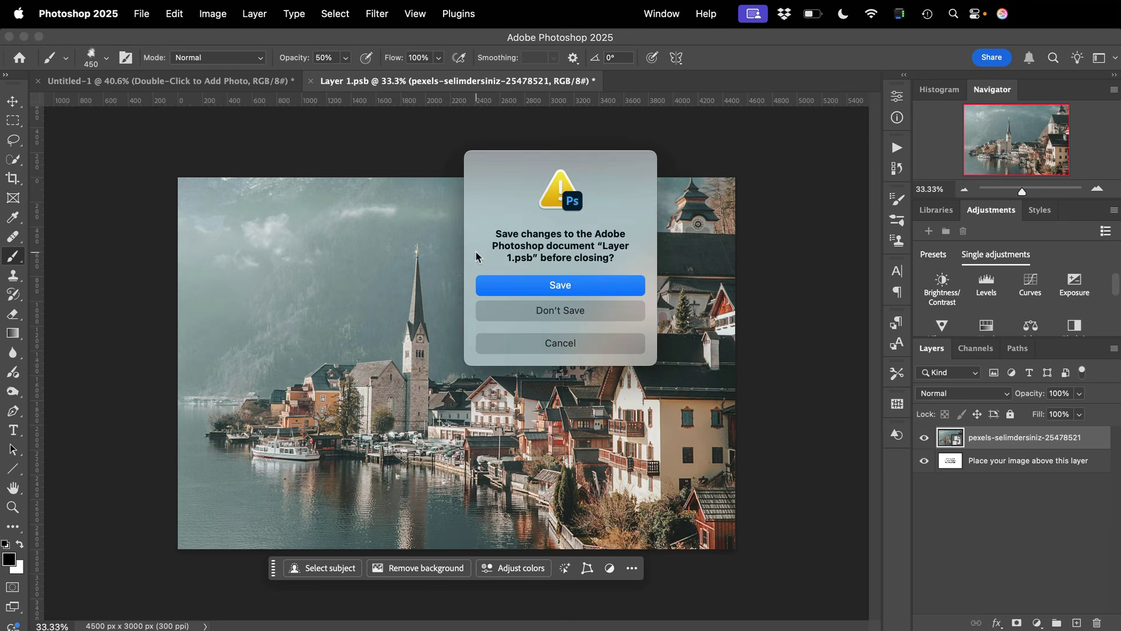
{"action": "left_click", "coordinate": [587, 290]}
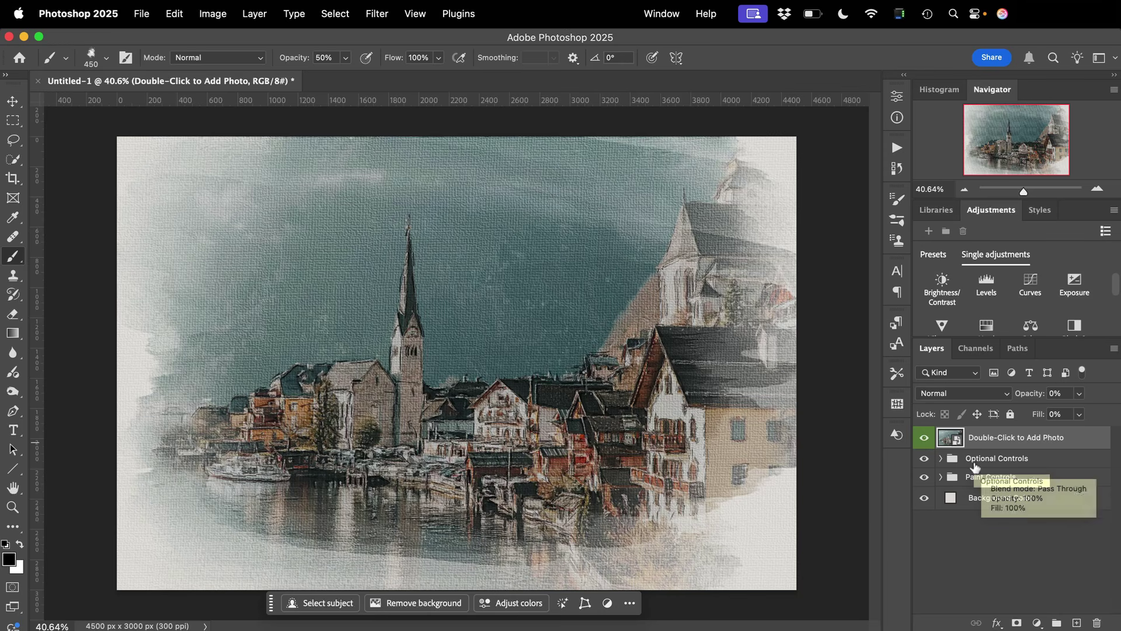
Step: Expand Optional Controls and Toning, then preview Darken Image and Brighten Image, leaving both off
{"action": "left_click", "coordinate": [941, 459]}
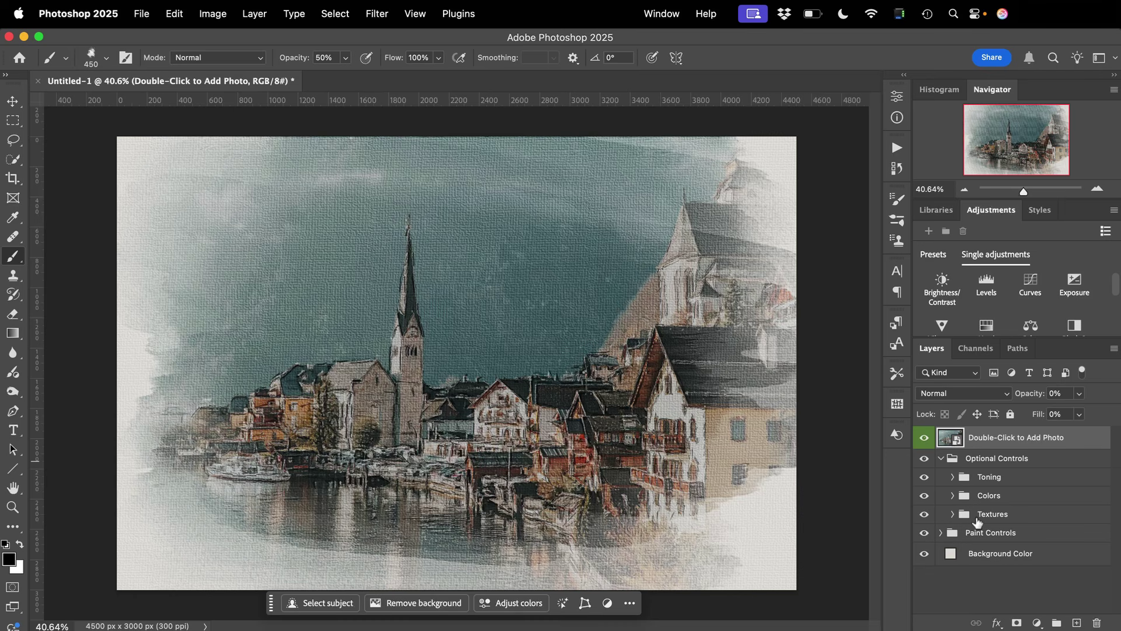
{"action": "left_click", "coordinate": [952, 477]}
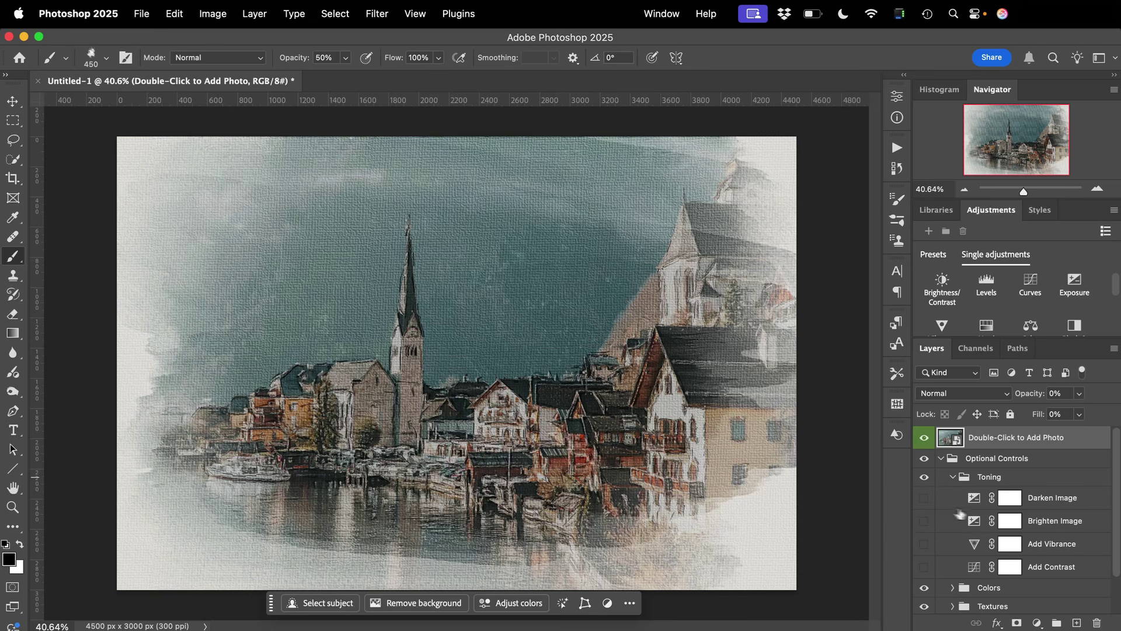
{"action": "left_click", "coordinate": [924, 498]}
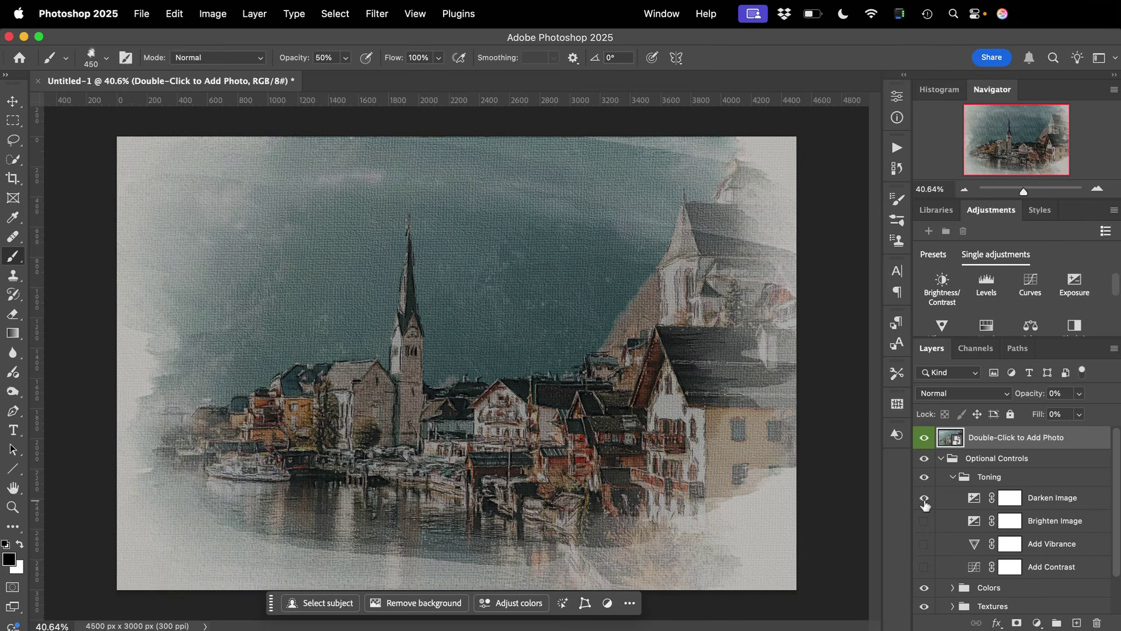
{"action": "left_click", "coordinate": [924, 498]}
{"action": "left_click", "coordinate": [924, 498]}
{"action": "left_click", "coordinate": [924, 498]}
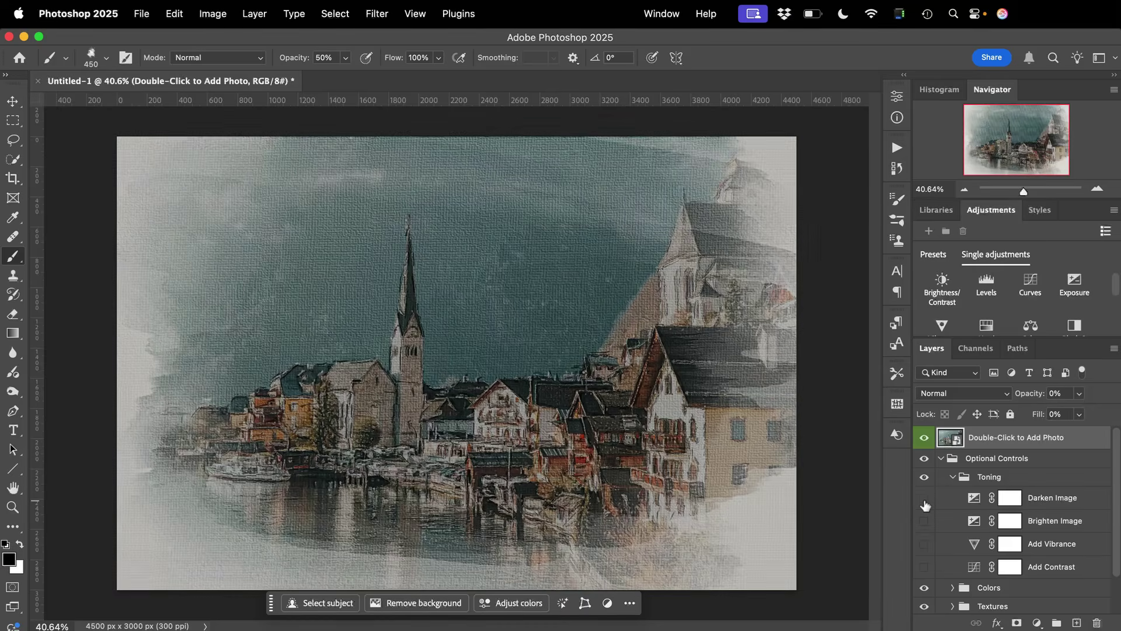
{"action": "left_click", "coordinate": [923, 521]}
{"action": "left_click", "coordinate": [923, 521]}
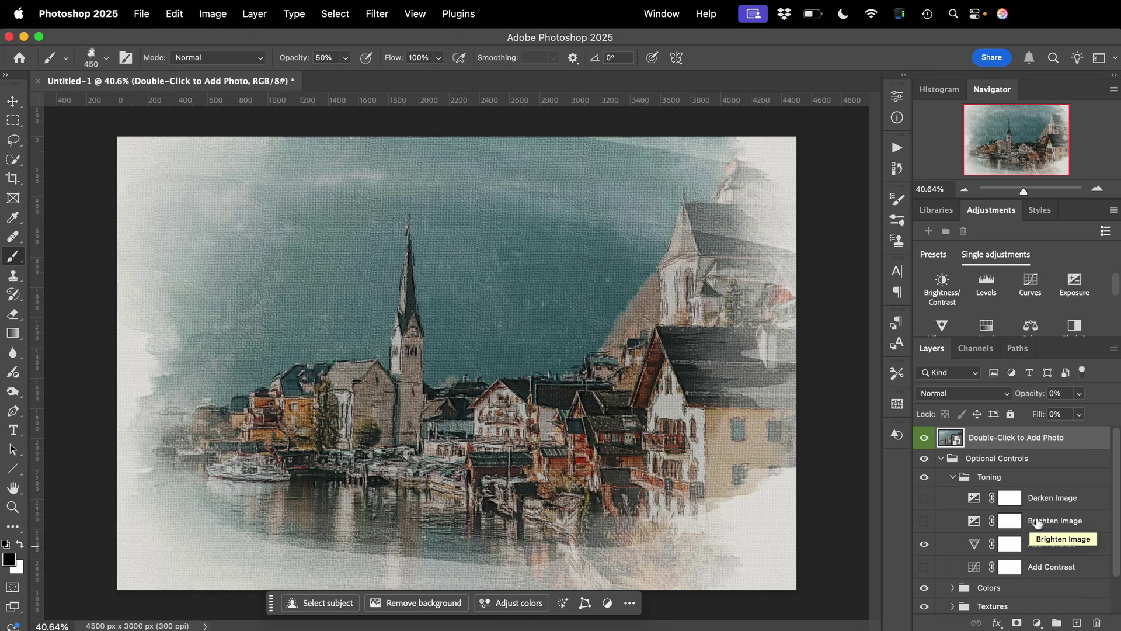
Step: Raise the Add Vibrance saturation from +10 to +33 in its Properties settings
{"action": "double_click", "coordinate": [973, 548]}
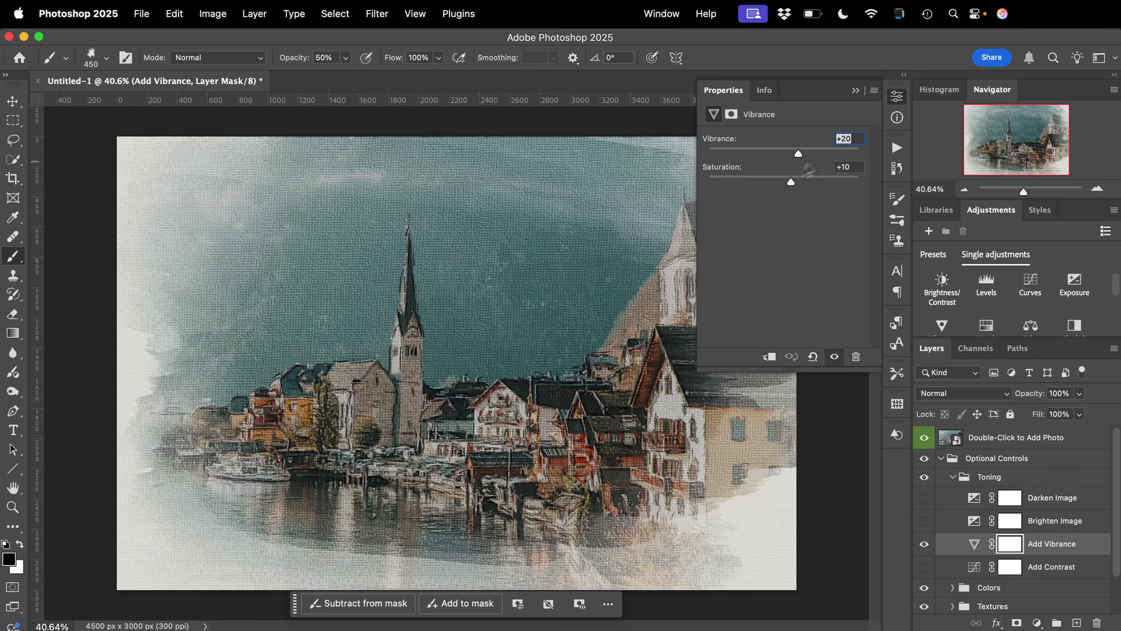
{"action": "left_click_drag", "start_coordinate": [788, 183], "coordinate": [816, 157]}
{"action": "left_click", "coordinate": [855, 91]}
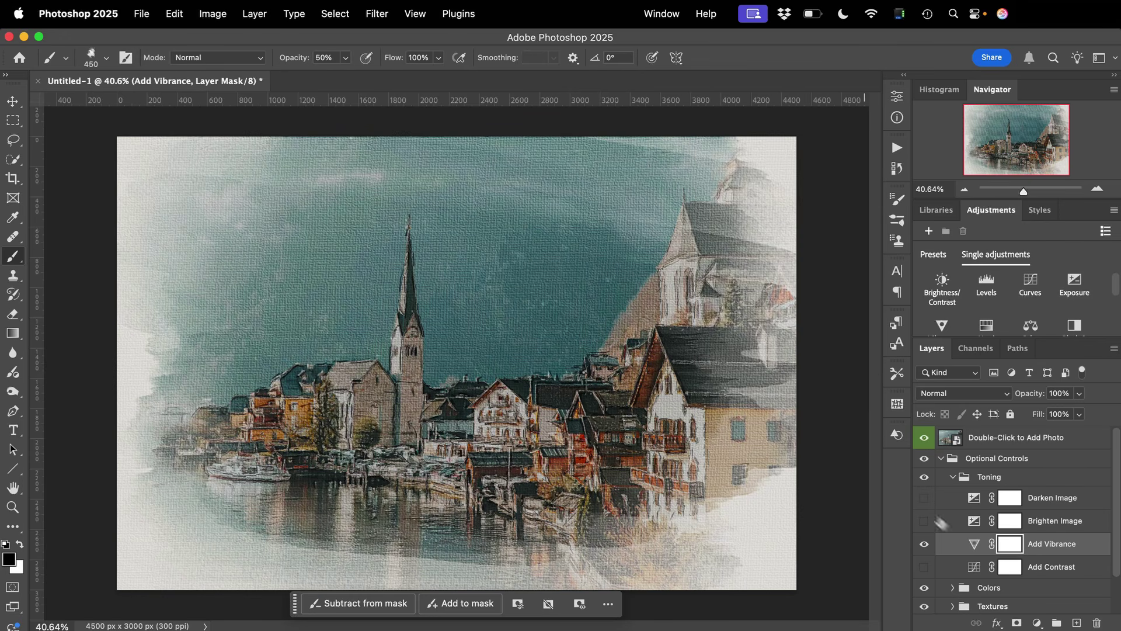
Step: Preview the Add Contrast toning layer, then leave it switched off
{"action": "left_click", "coordinate": [923, 567]}
{"action": "left_click", "coordinate": [924, 567]}
{"action": "left_click", "coordinate": [924, 567]}
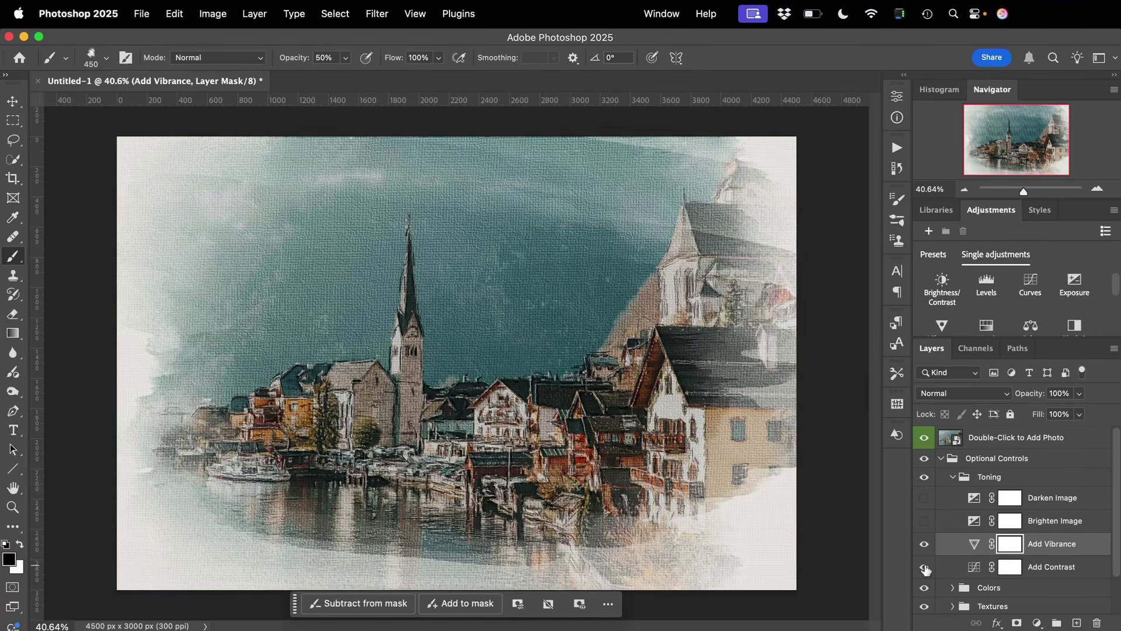
{"action": "left_click", "coordinate": [923, 567]}
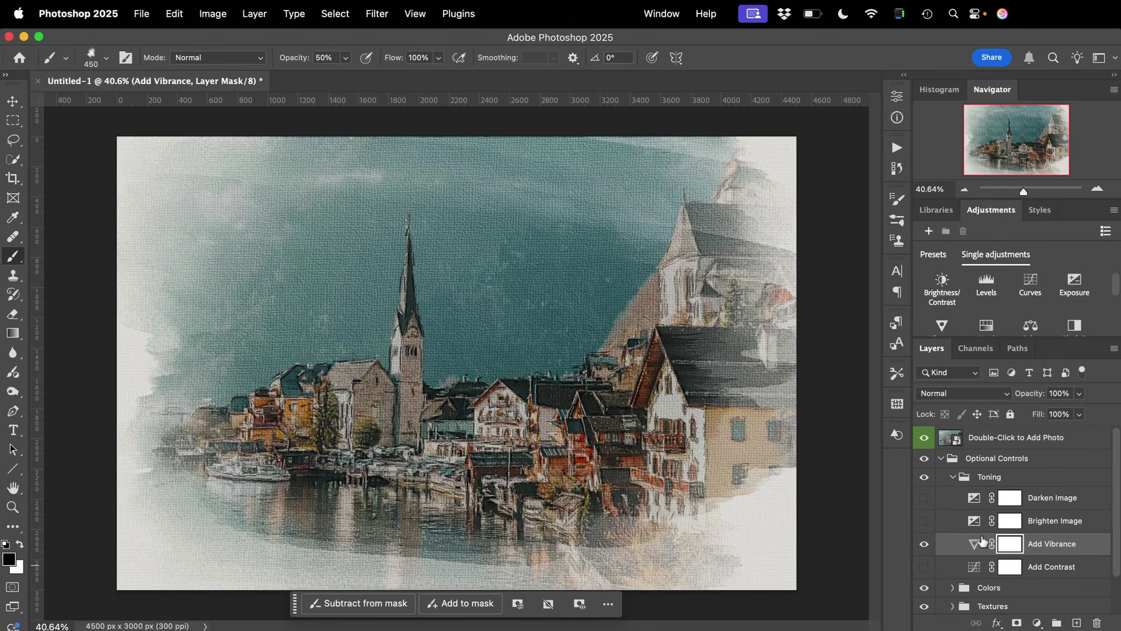
Step: Collapse Toning, expand Colors, and shift the Colour Mood fill colour's hue
{"action": "left_click", "coordinate": [952, 476]}
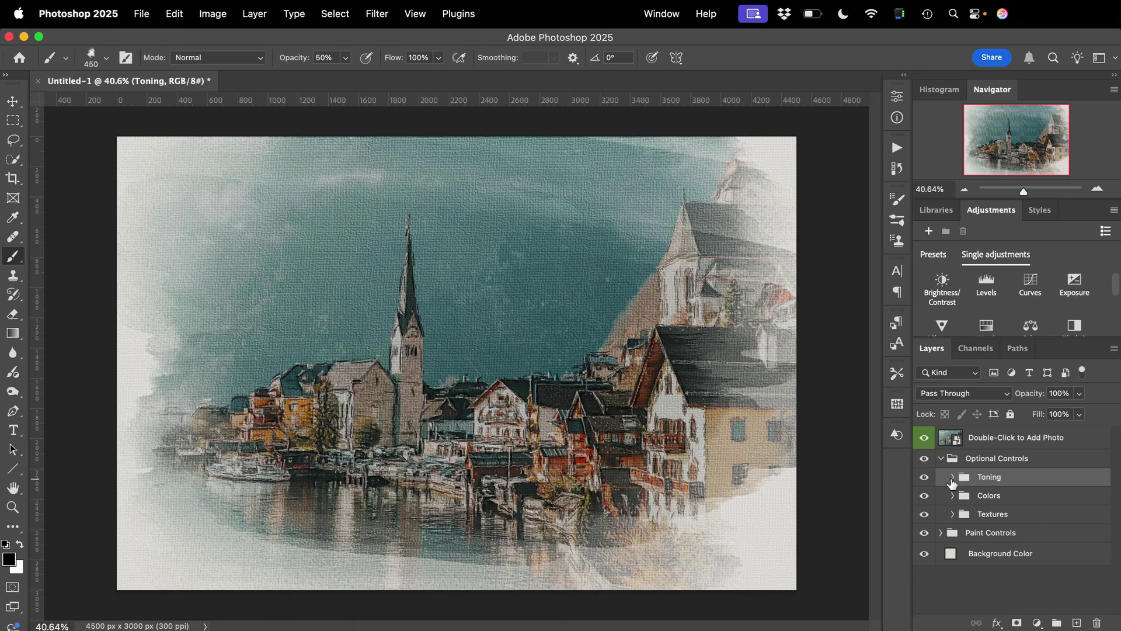
{"action": "left_click", "coordinate": [952, 495]}
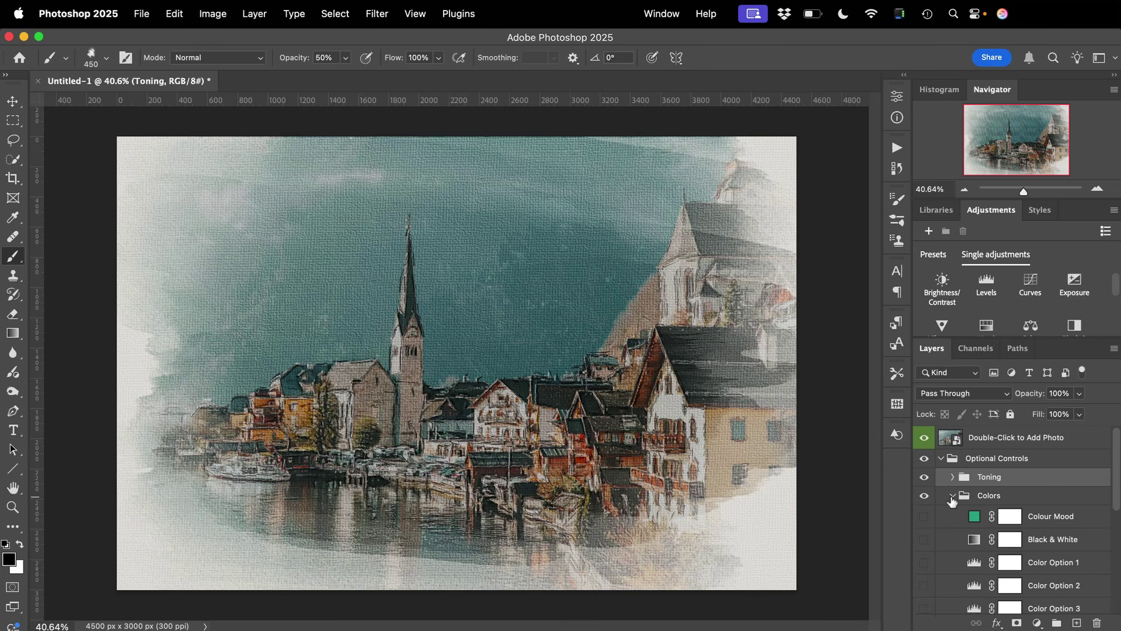
{"action": "scroll", "coordinate": [993, 549], "scroll_direction": "down", "scroll_amount": 2}
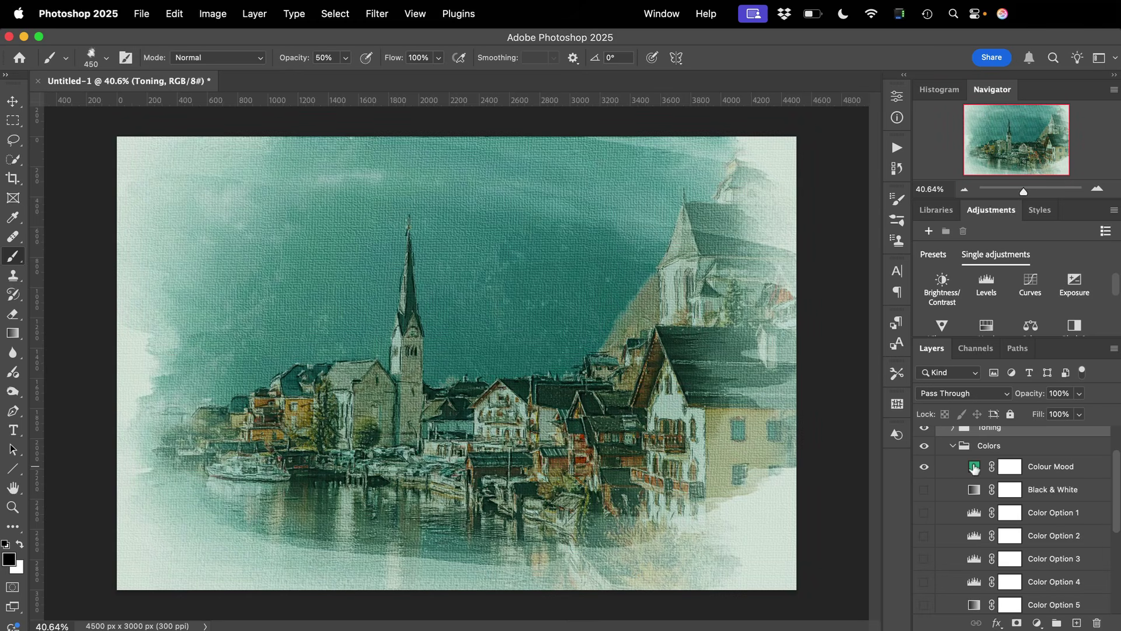
{"action": "double_click", "coordinate": [974, 467]}
{"action": "mouse_move", "coordinate": [915, 240]}
{"action": "left_mouse_down"}
{"action": "mouse_move", "coordinate": [918, 308]}
{"action": "mouse_move", "coordinate": [916, 229]}
{"action": "left_mouse_up"}
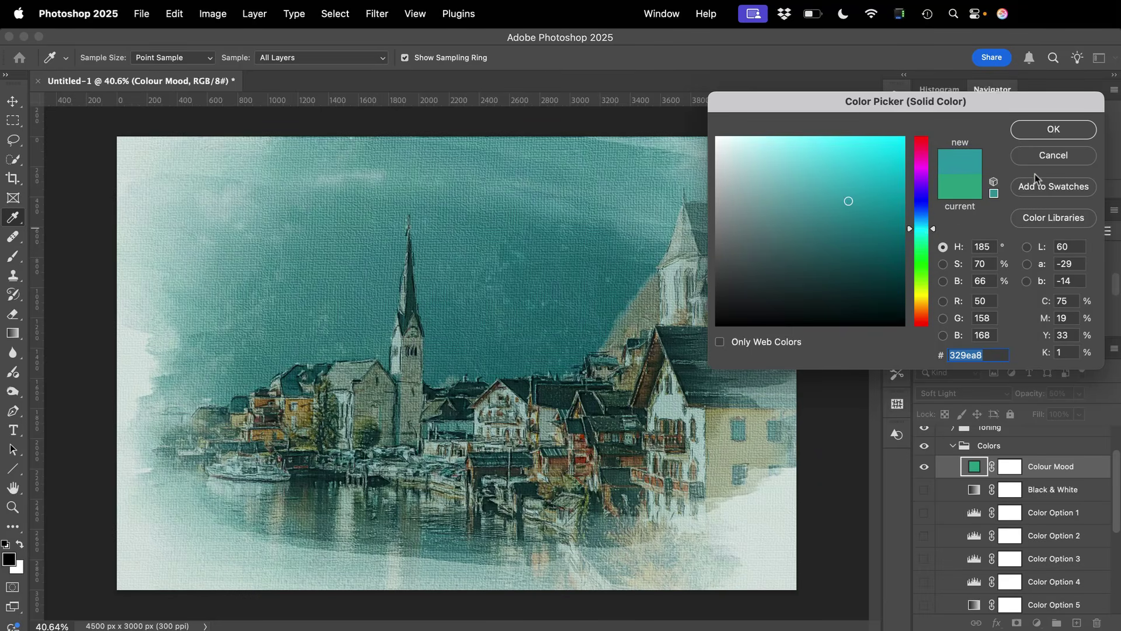
{"action": "left_click", "coordinate": [1035, 154]}
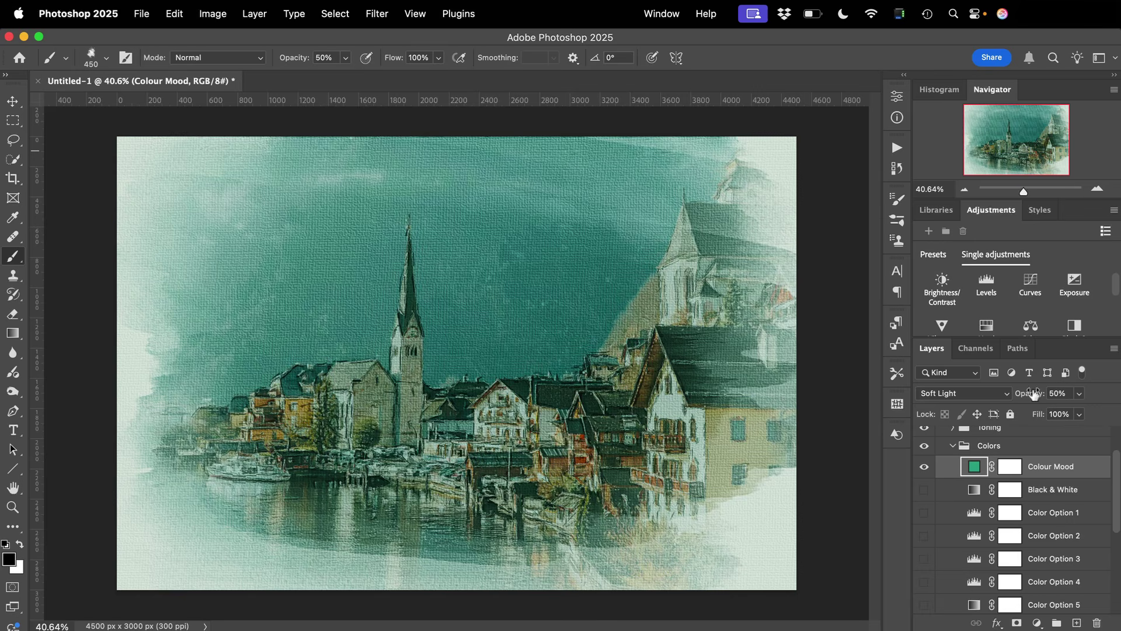
Step: Lower Colour Mood opacity to about 25%, compare it on and off, then leave it off
{"action": "left_click_drag", "start_coordinate": [1034, 394], "coordinate": [1014, 396]}
{"action": "left_click", "coordinate": [924, 469]}
{"action": "left_click", "coordinate": [924, 469]}
{"action": "left_click", "coordinate": [924, 468]}
{"action": "left_click", "coordinate": [924, 468]}
{"action": "left_click", "coordinate": [925, 470]}
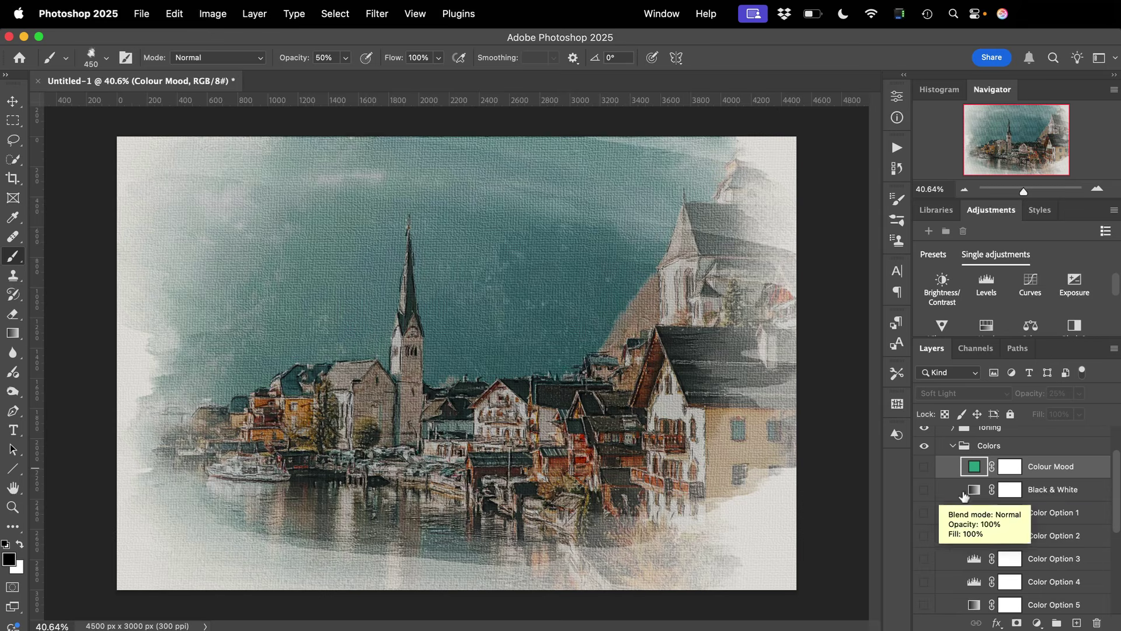
{"action": "left_click", "coordinate": [925, 491]}
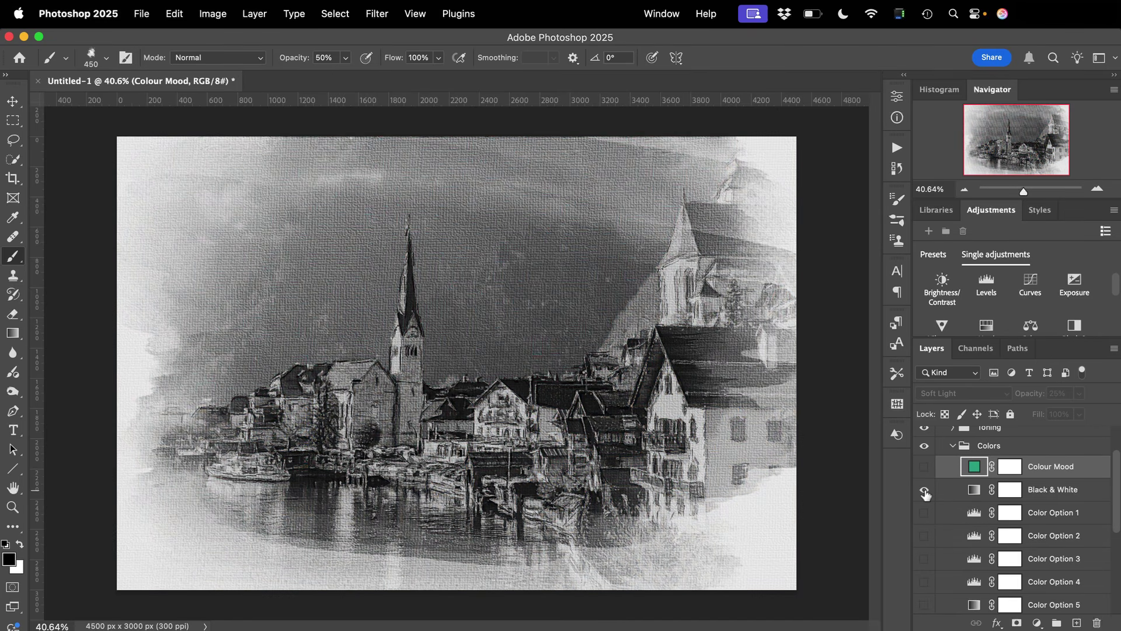
{"action": "left_click", "coordinate": [925, 495]}
{"action": "left_click", "coordinate": [924, 494]}
{"action": "left_click", "coordinate": [924, 494]}
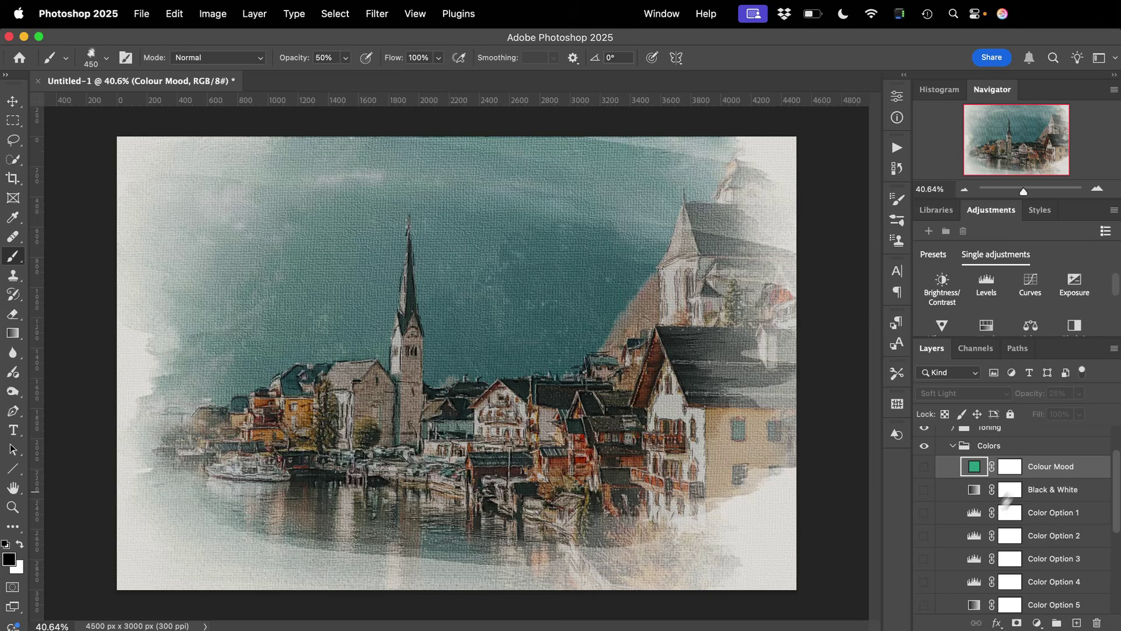
{"action": "scroll", "coordinate": [992, 531], "scroll_direction": "down", "scroll_amount": 2}
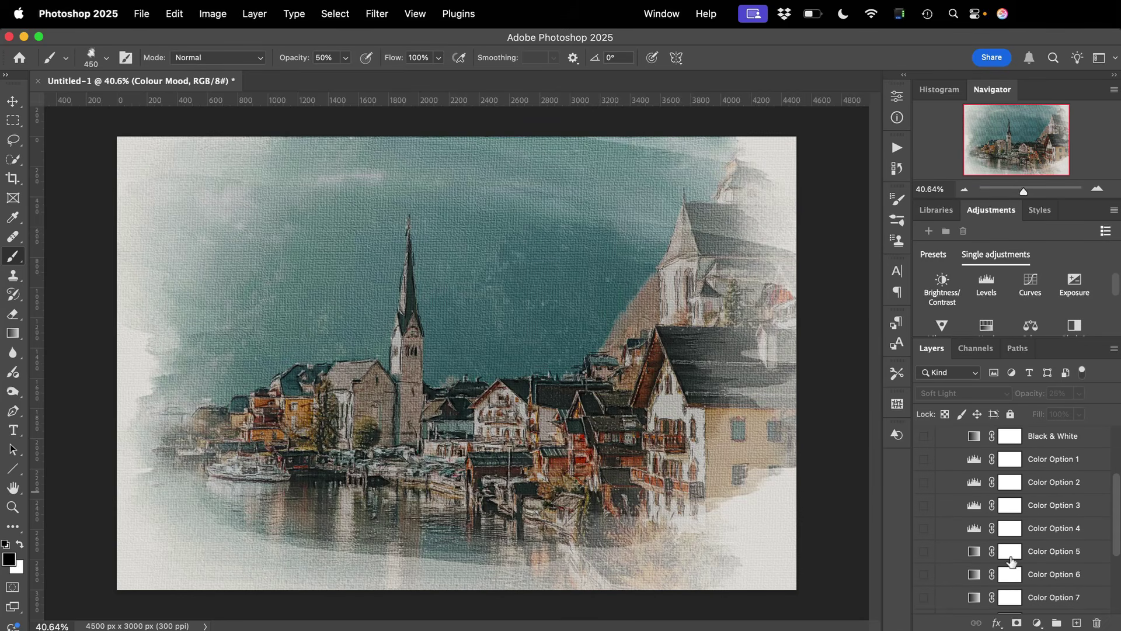
{"action": "scroll", "coordinate": [998, 496], "scroll_direction": "down", "scroll_amount": 4}
{"action": "scroll", "coordinate": [1011, 562], "scroll_direction": "up", "scroll_amount": 5}
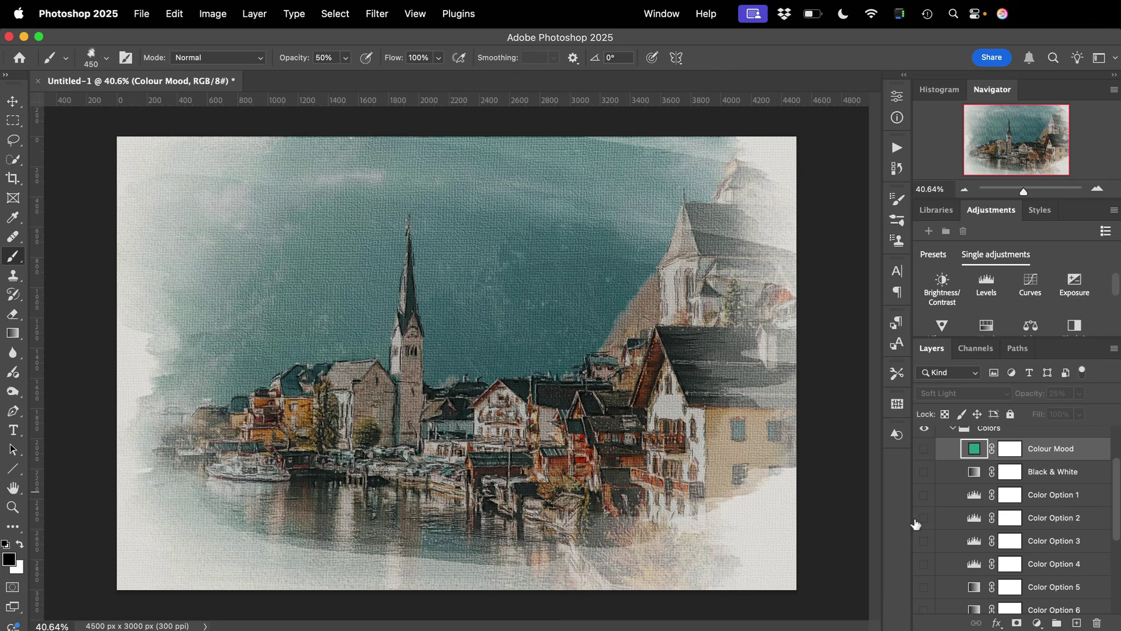
{"action": "left_click", "coordinate": [923, 495]}
{"action": "left_click", "coordinate": [924, 495]}
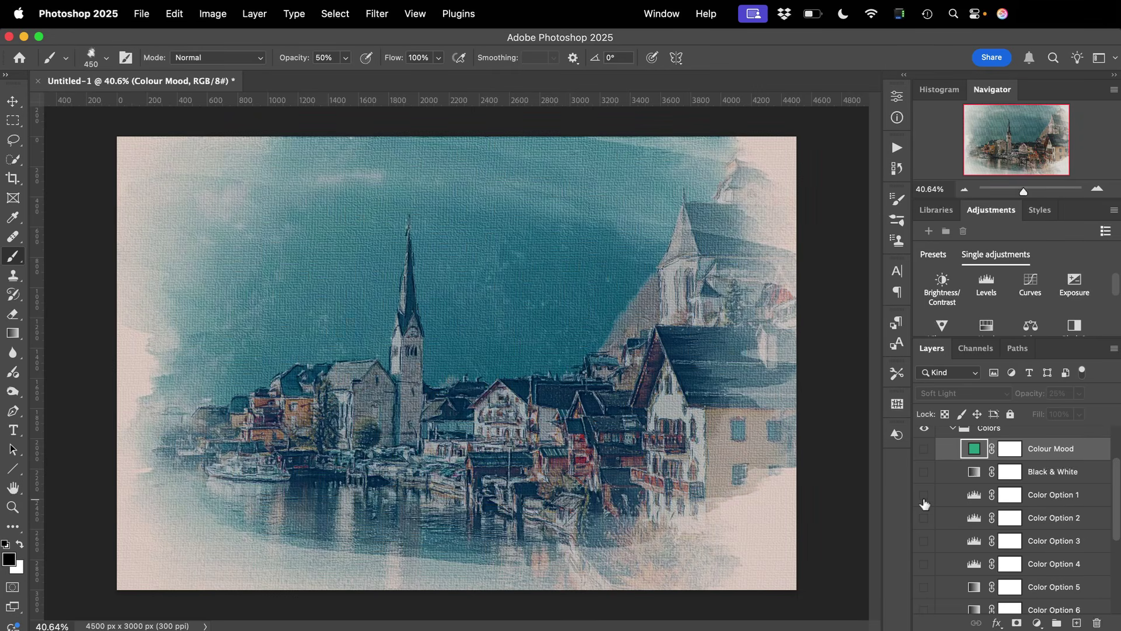
{"action": "left_click", "coordinate": [924, 518]}
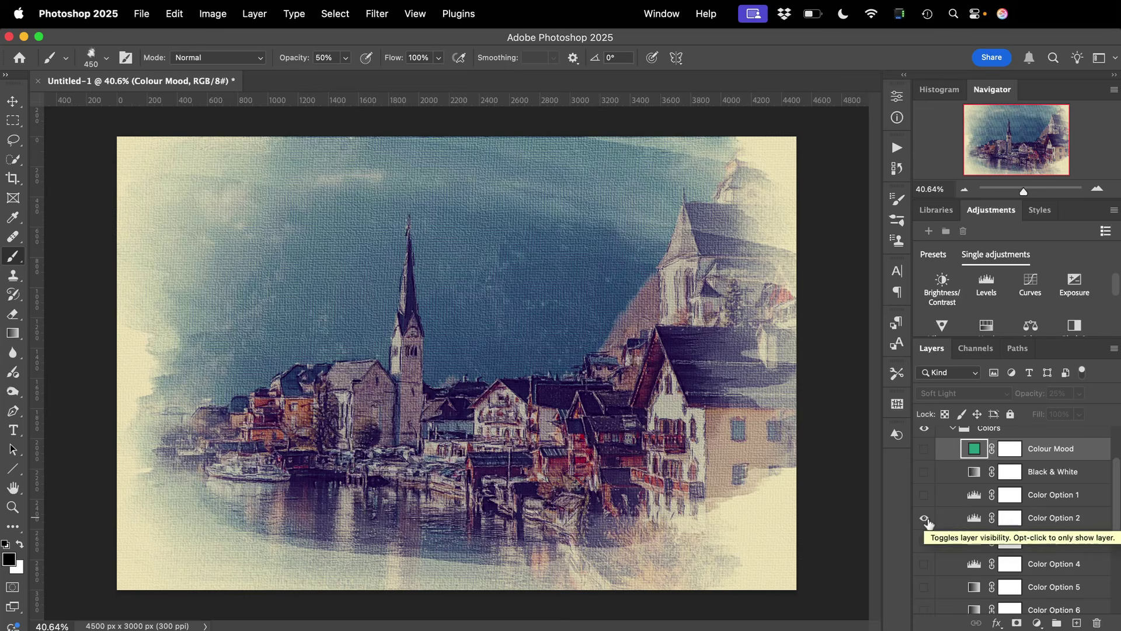
{"action": "left_click", "coordinate": [924, 518]}
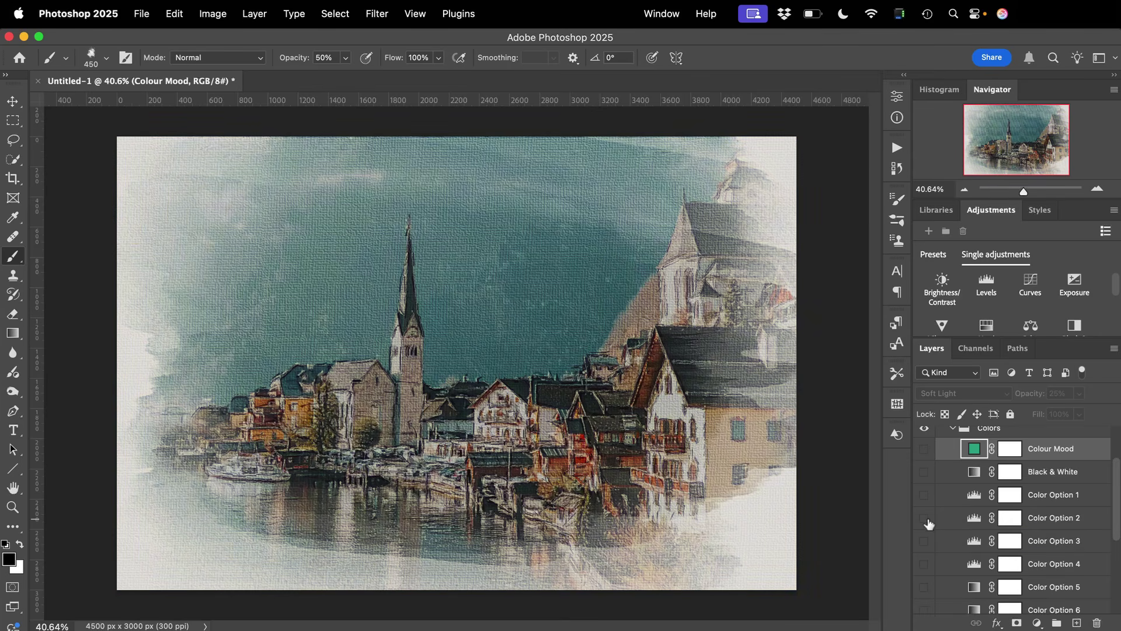
Step: Collapse Colors, expand Textures, and hide the woven Texture 1 canvas texture
{"action": "left_click", "coordinate": [954, 431]}
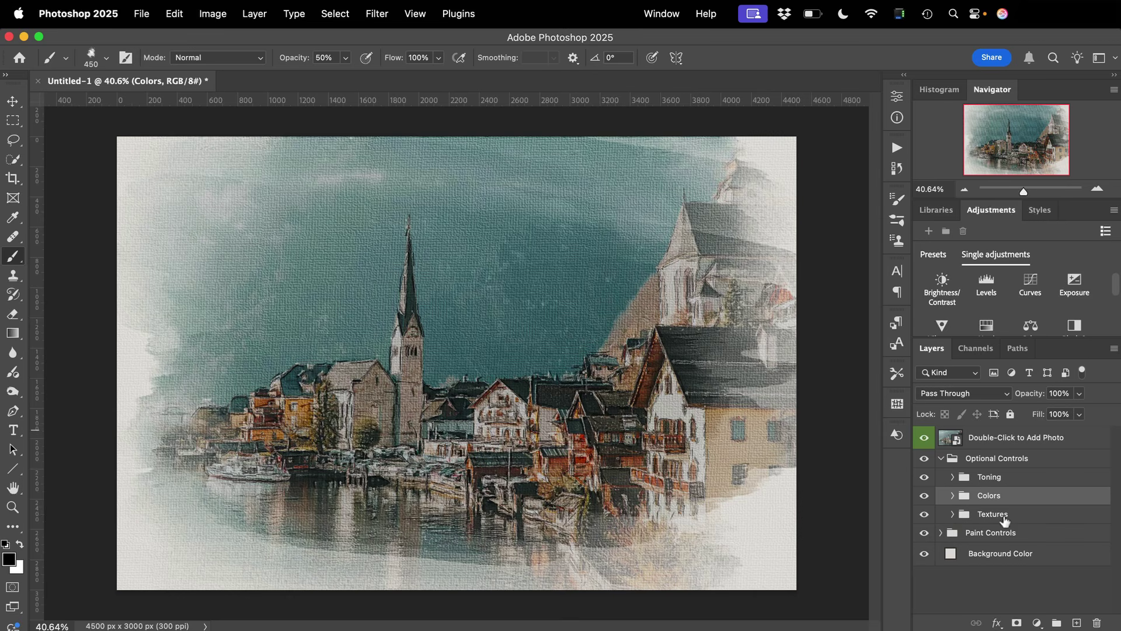
{"action": "left_click", "coordinate": [953, 515]}
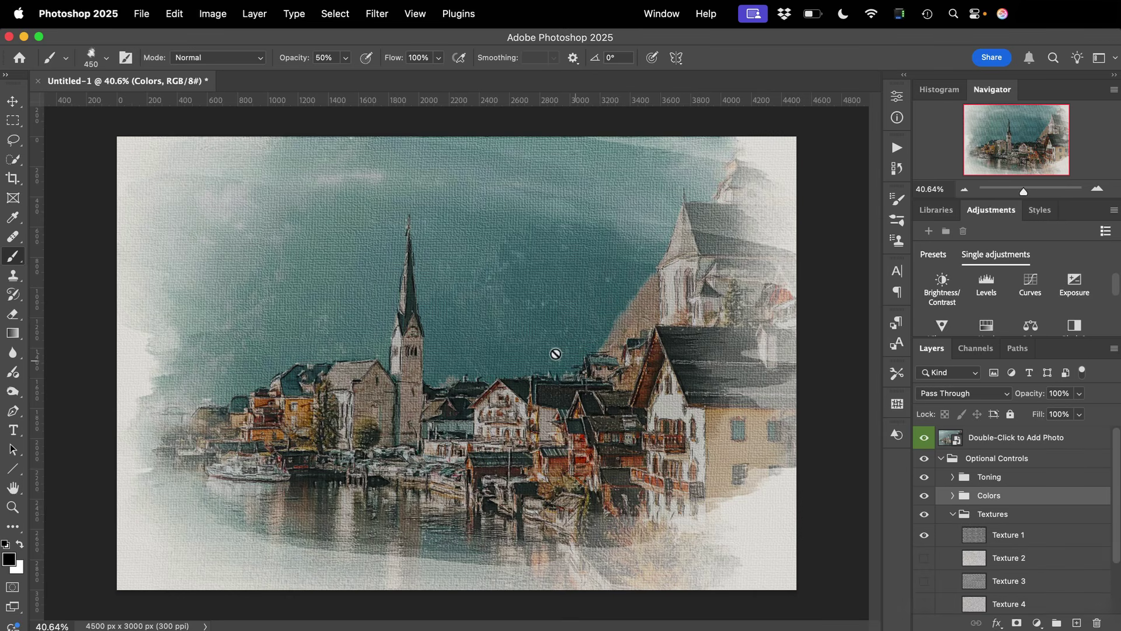
{"action": "scroll", "coordinate": [555, 354], "scroll_direction": "up", "scroll_amount": 5}
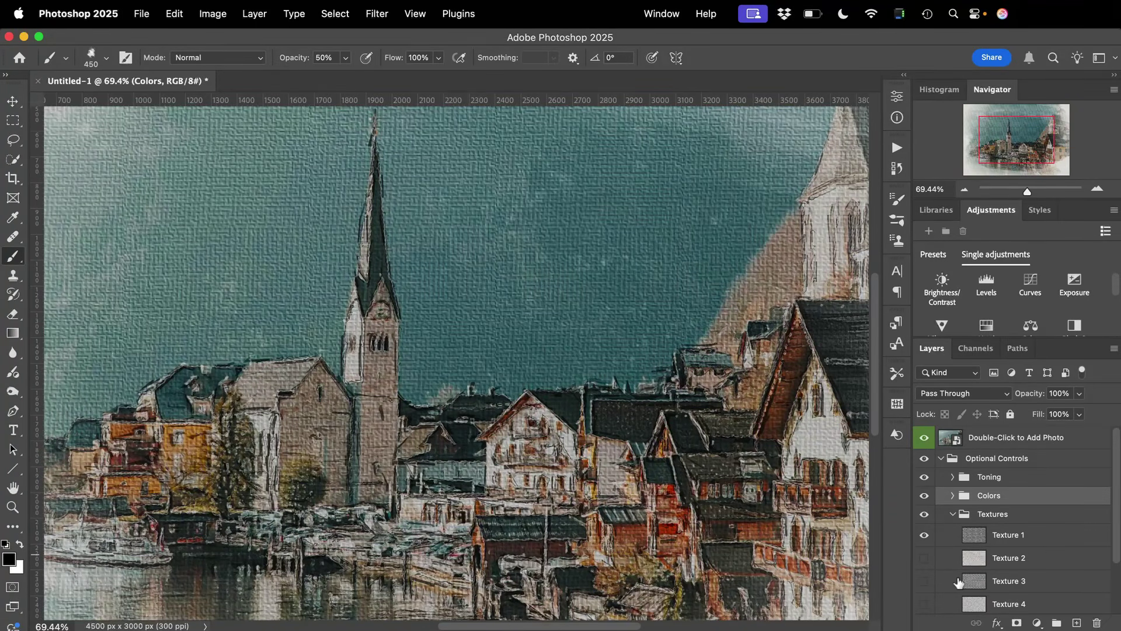
{"action": "left_click", "coordinate": [924, 538]}
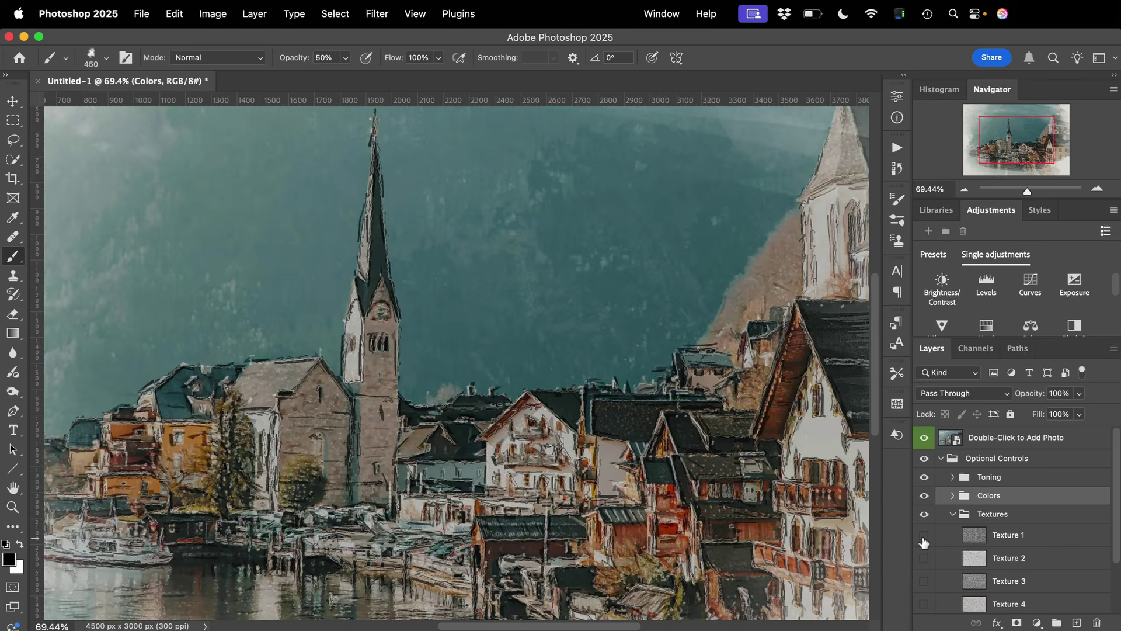
{"action": "scroll", "coordinate": [613, 415], "scroll_direction": "down", "scroll_amount": 2}
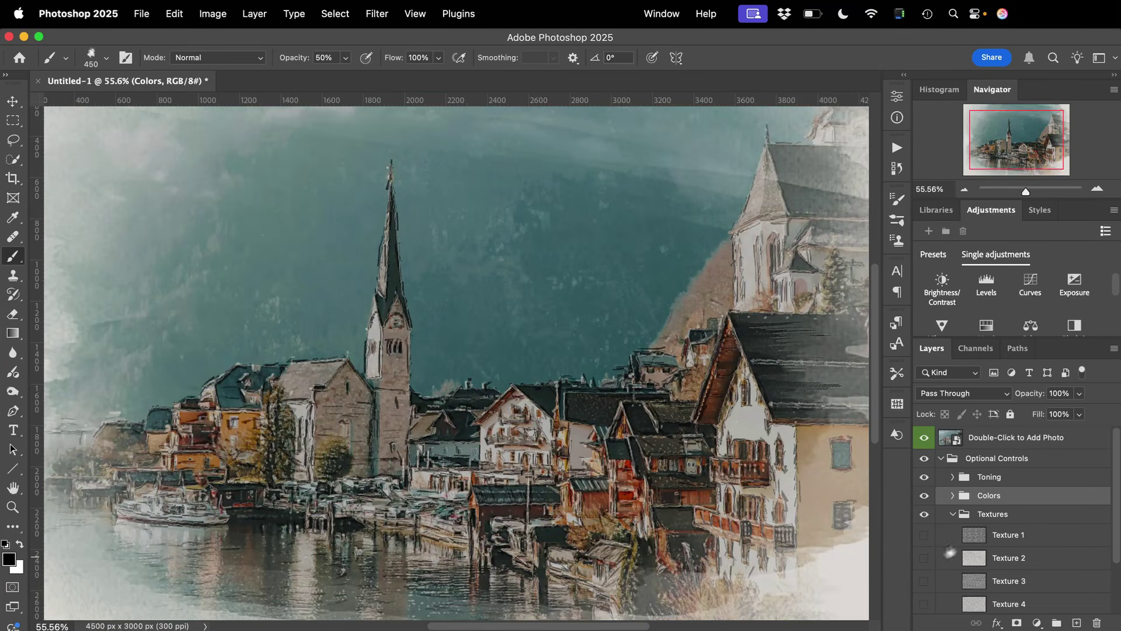
Step: Try Texture 2 and Texture 5, then switch on the Texture 4 paper texture
{"action": "left_click", "coordinate": [923, 560]}
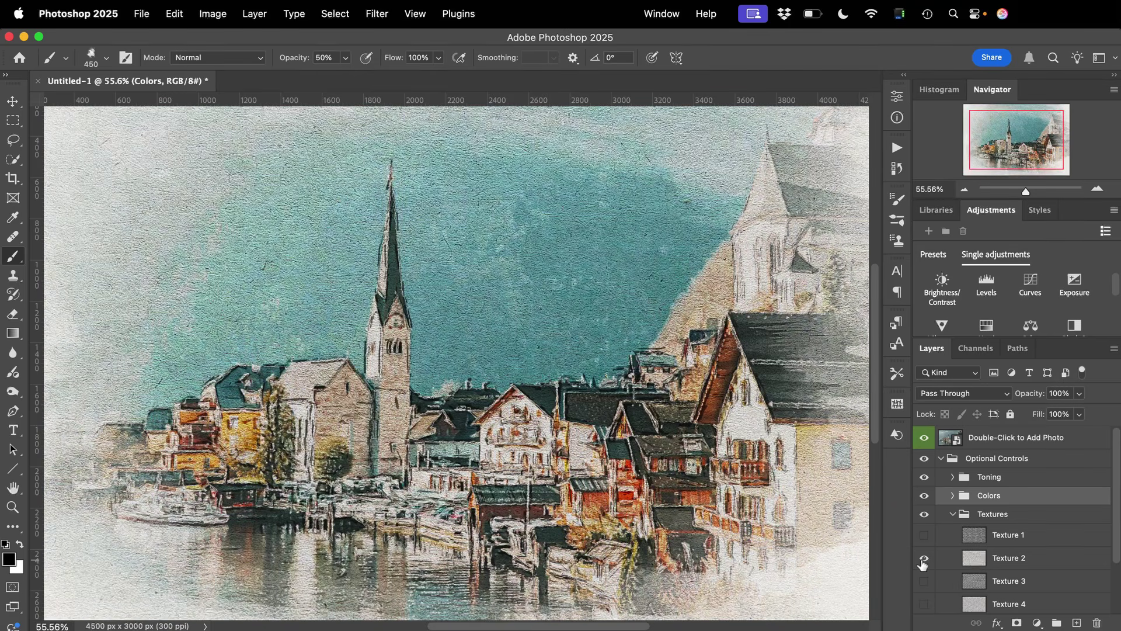
{"action": "left_click", "coordinate": [923, 559]}
{"action": "scroll", "coordinate": [926, 584], "scroll_direction": "down", "scroll_amount": 3}
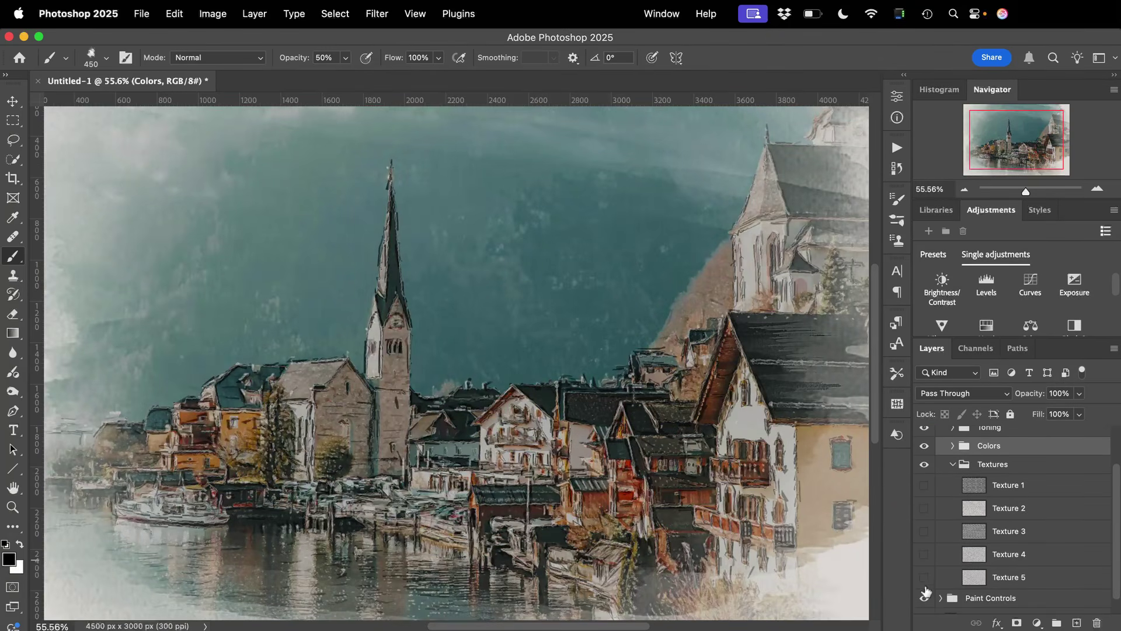
{"action": "left_click", "coordinate": [923, 578]}
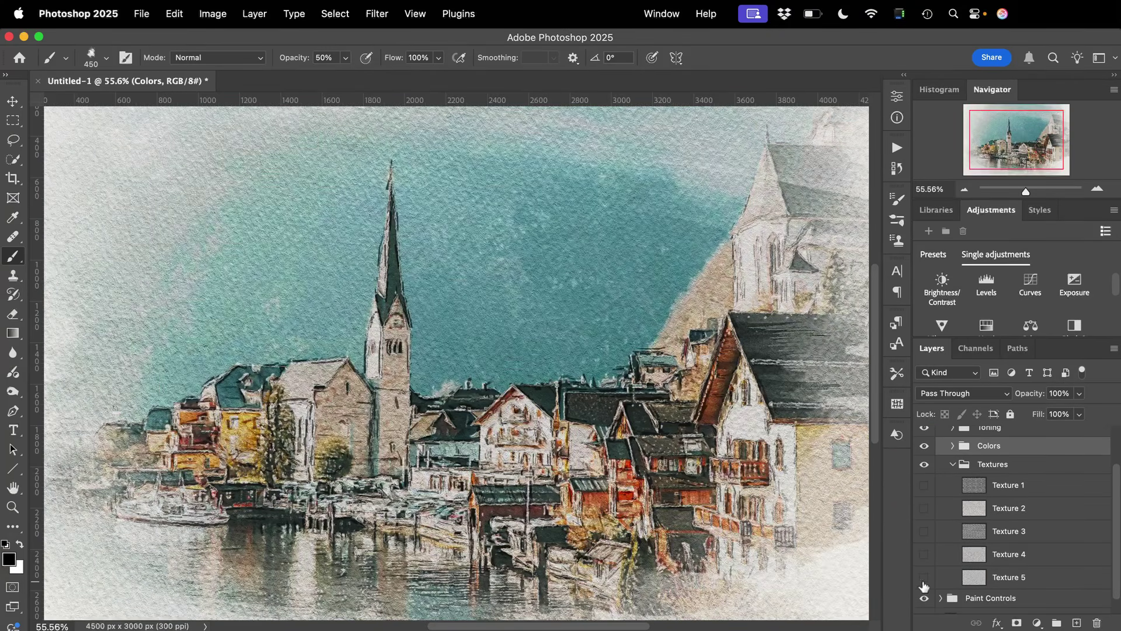
{"action": "left_click", "coordinate": [924, 578]}
{"action": "left_click", "coordinate": [924, 555]}
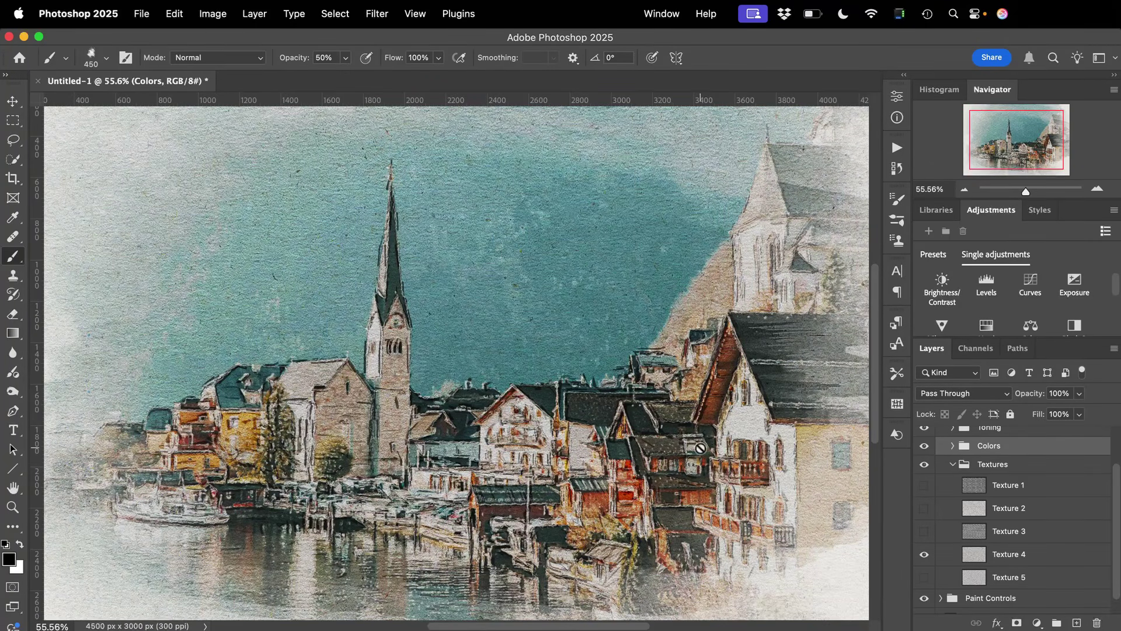
{"action": "scroll", "coordinate": [700, 448], "scroll_direction": "down", "scroll_amount": 3}
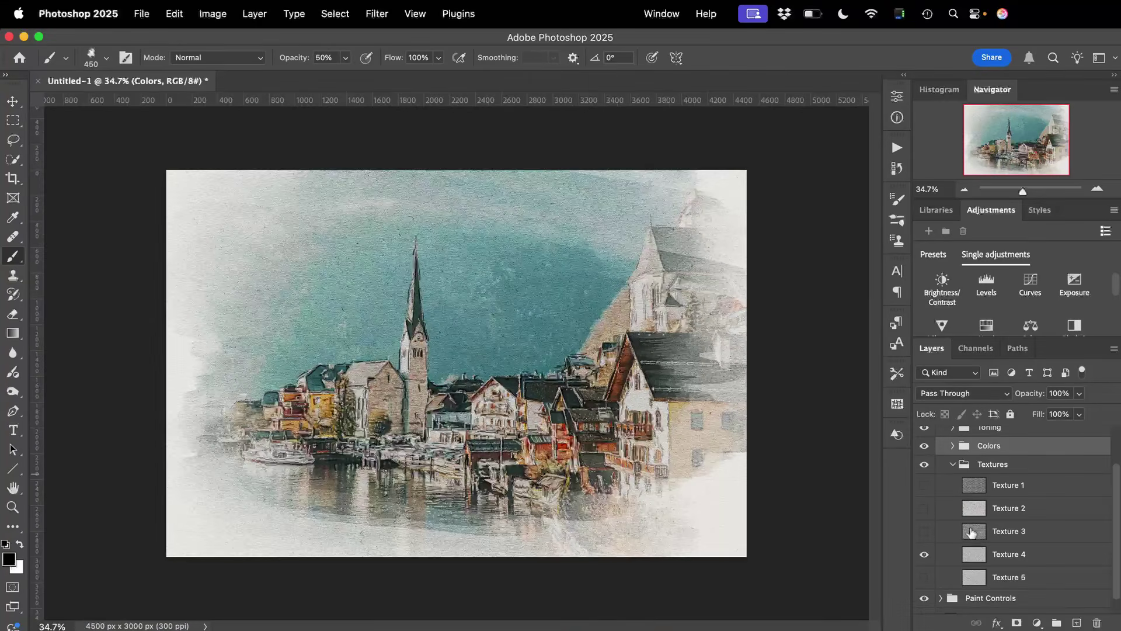
Step: Collapse Textures and Optional Controls, and expand the Paint Controls group
{"action": "left_click", "coordinate": [954, 465]}
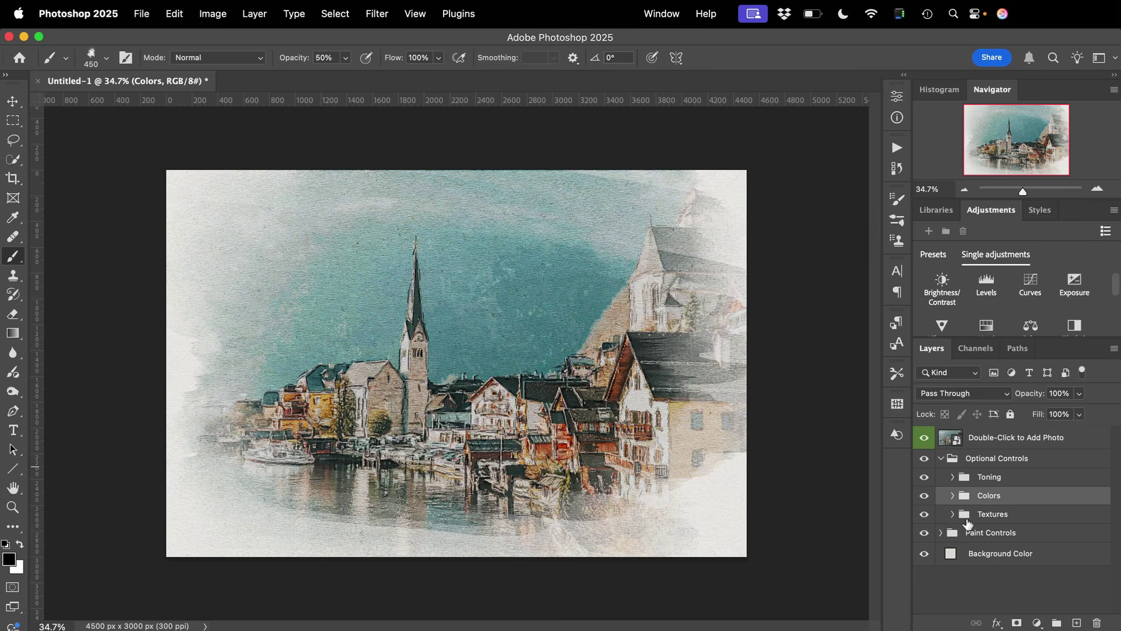
{"action": "left_click", "coordinate": [941, 460]}
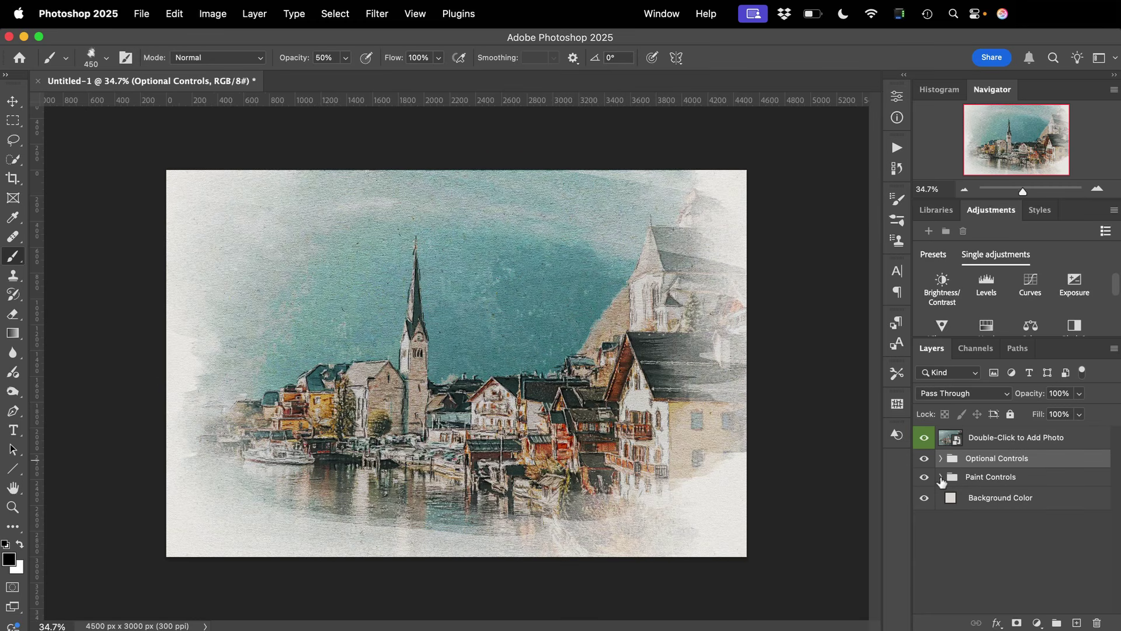
{"action": "left_click", "coordinate": [941, 477]}
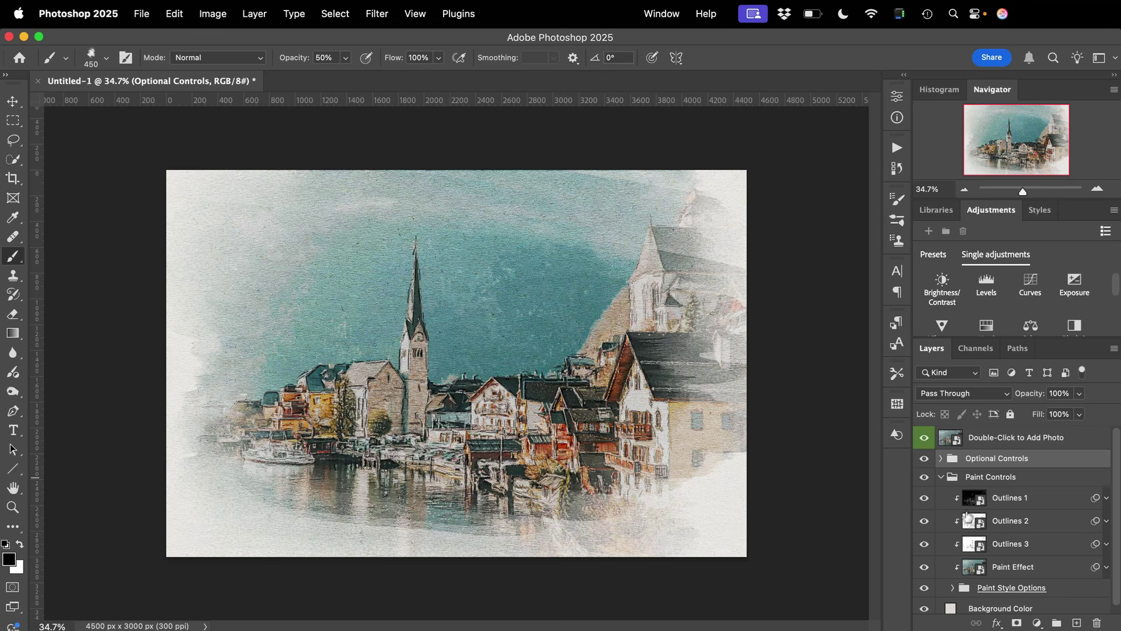
{"action": "scroll", "coordinate": [450, 417], "scroll_direction": "up", "scroll_amount": 2}
{"action": "scroll", "coordinate": [450, 417], "scroll_direction": "up", "scroll_amount": 1}
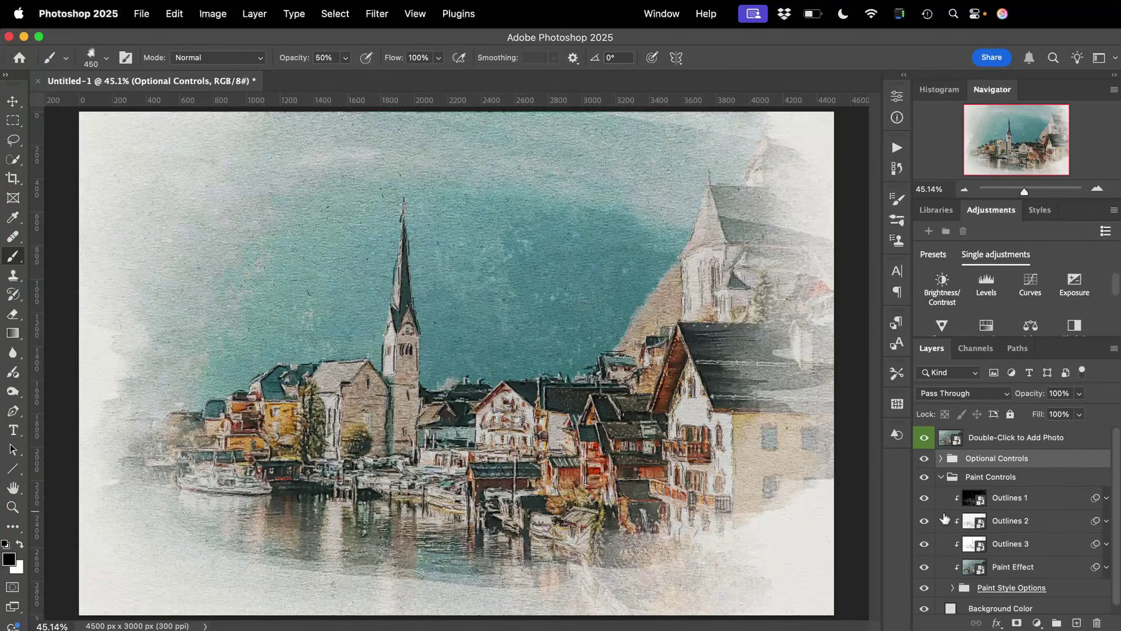
Step: Compare the painting with Outlines 1, 2 and 3 hidden, restore them, and select Outlines 1
{"action": "left_click", "coordinate": [924, 501]}
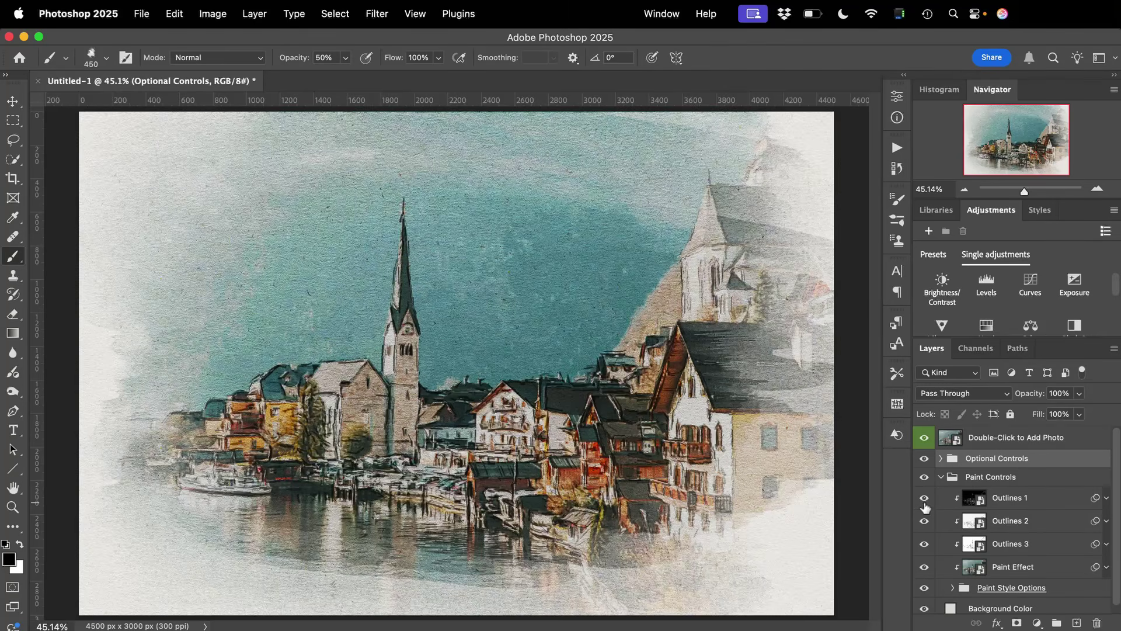
{"action": "left_click", "coordinate": [924, 519]}
{"action": "left_click", "coordinate": [923, 521]}
{"action": "left_click", "coordinate": [923, 521]}
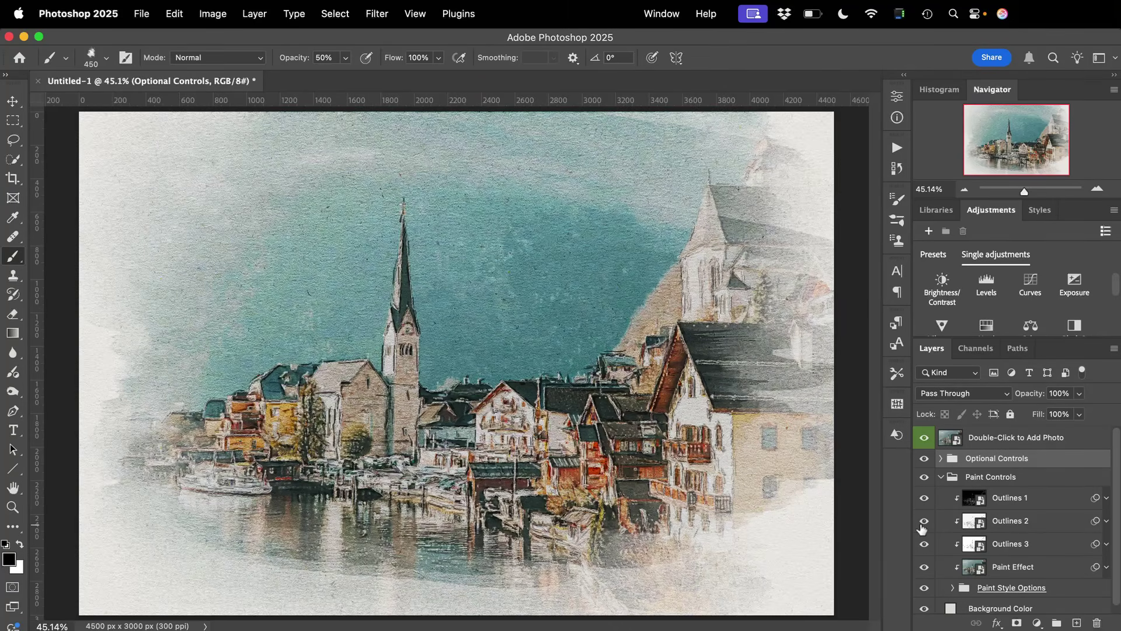
{"action": "left_click", "coordinate": [923, 545]}
{"action": "left_click", "coordinate": [923, 545]}
{"action": "left_click", "coordinate": [923, 545]}
{"action": "left_click", "coordinate": [923, 546]}
{"action": "left_click", "coordinate": [1012, 499]}
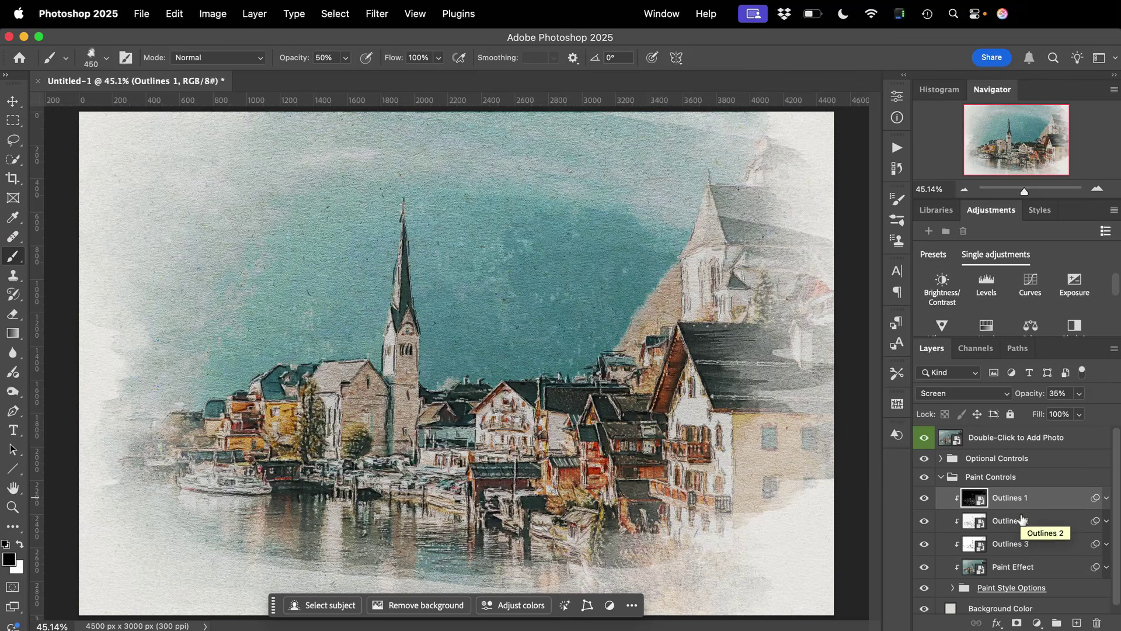
Step: Expand Paint Style Options, hide Option 1, and preview Options 2 and 3 before hiding them
{"action": "scroll", "coordinate": [1021, 517], "scroll_direction": "down", "scroll_amount": 1}
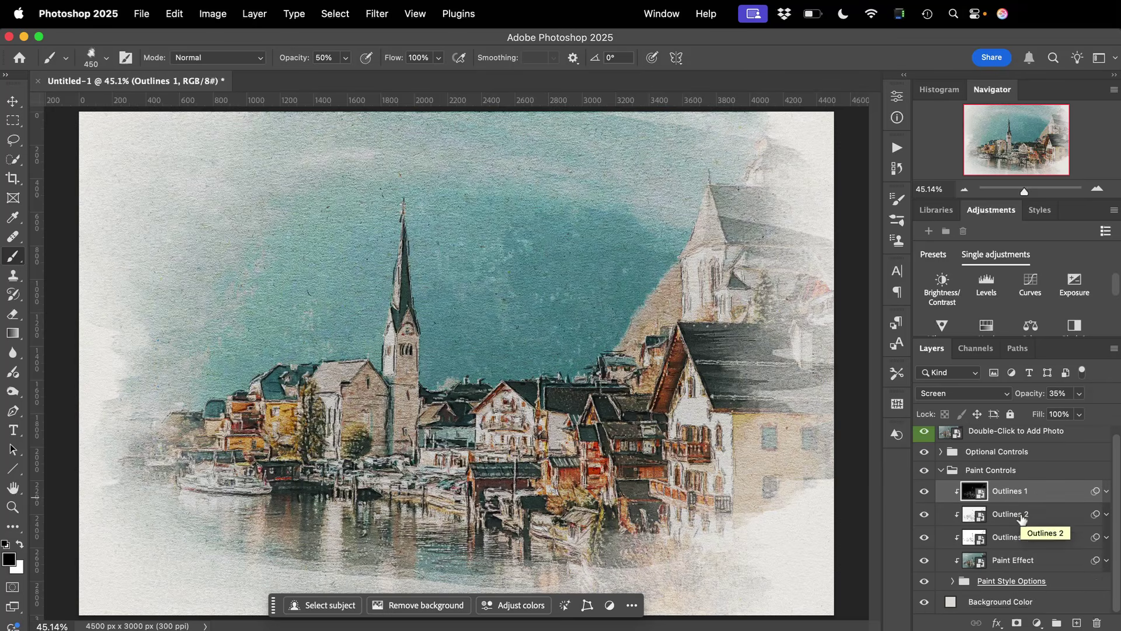
{"action": "left_click", "coordinate": [963, 584]}
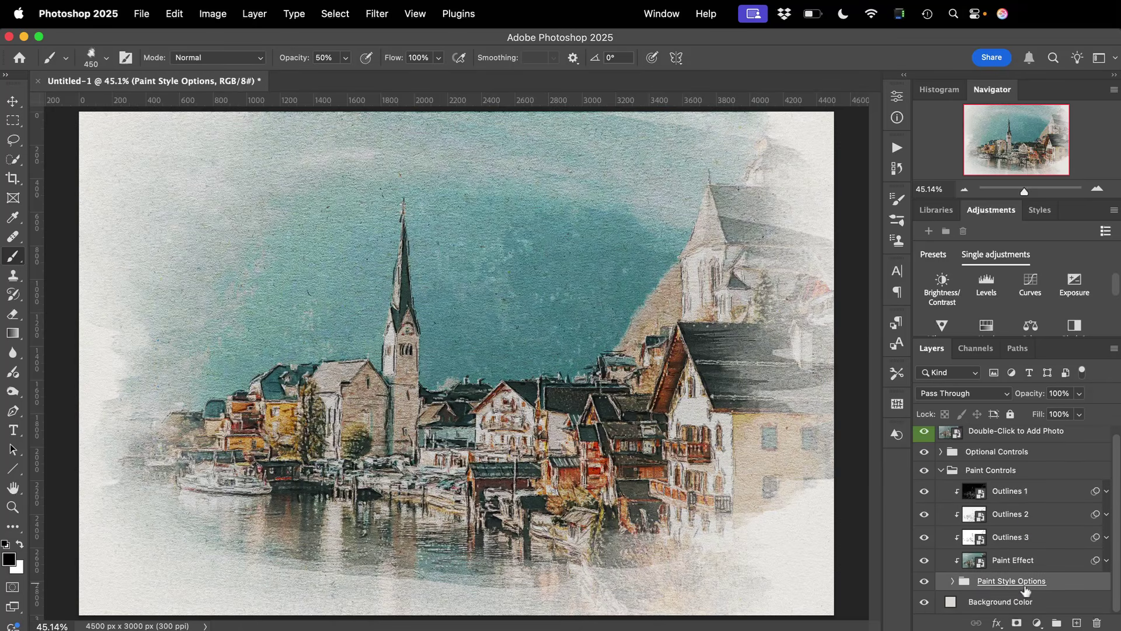
{"action": "left_click", "coordinate": [952, 581]}
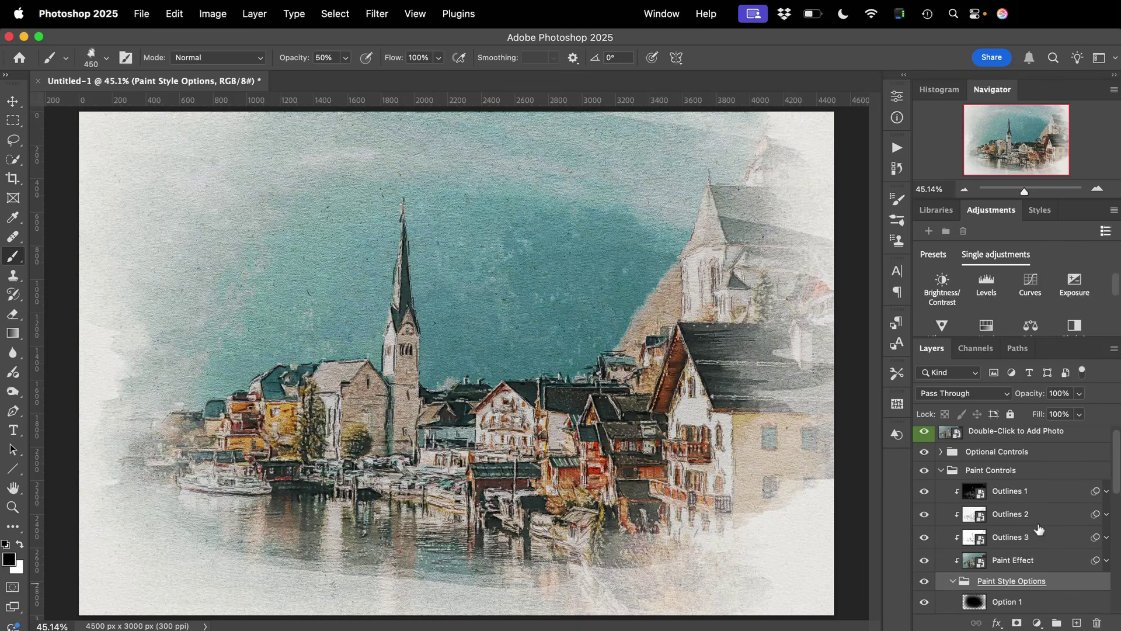
{"action": "scroll", "coordinate": [1039, 528], "scroll_direction": "down", "scroll_amount": 5}
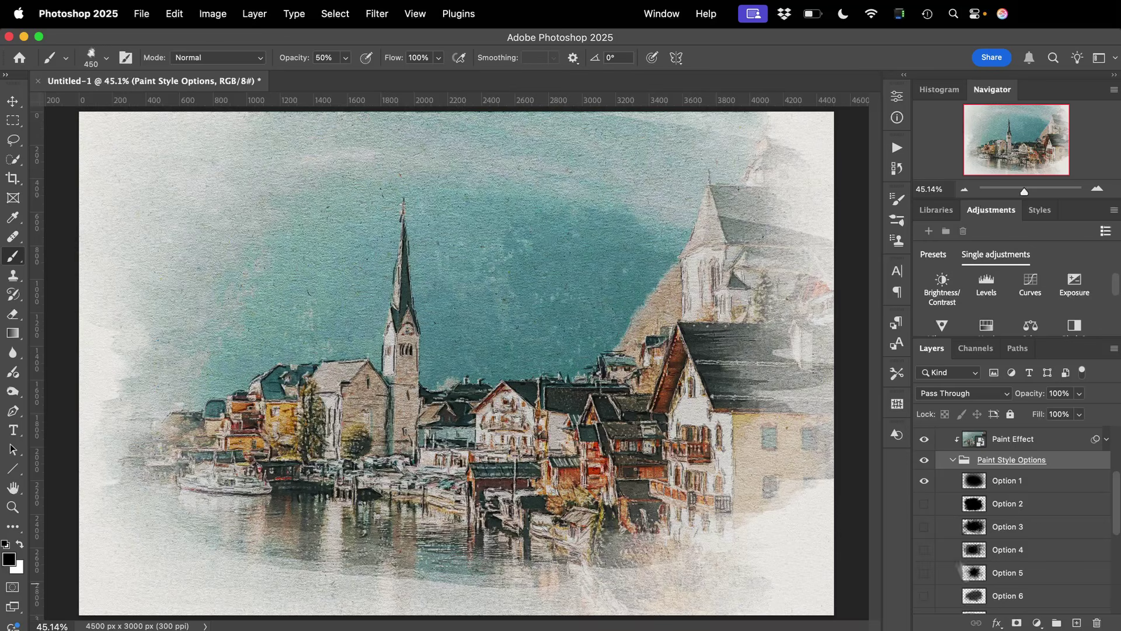
{"action": "scroll", "coordinate": [1006, 564], "scroll_direction": "down", "scroll_amount": 1}
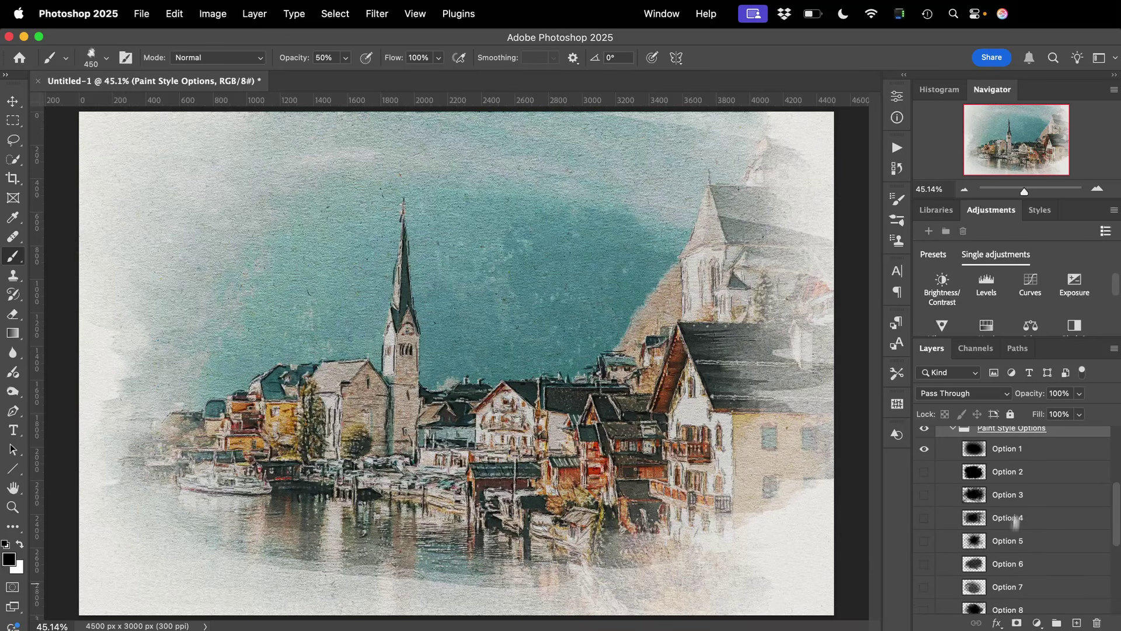
{"action": "left_click", "coordinate": [924, 450]}
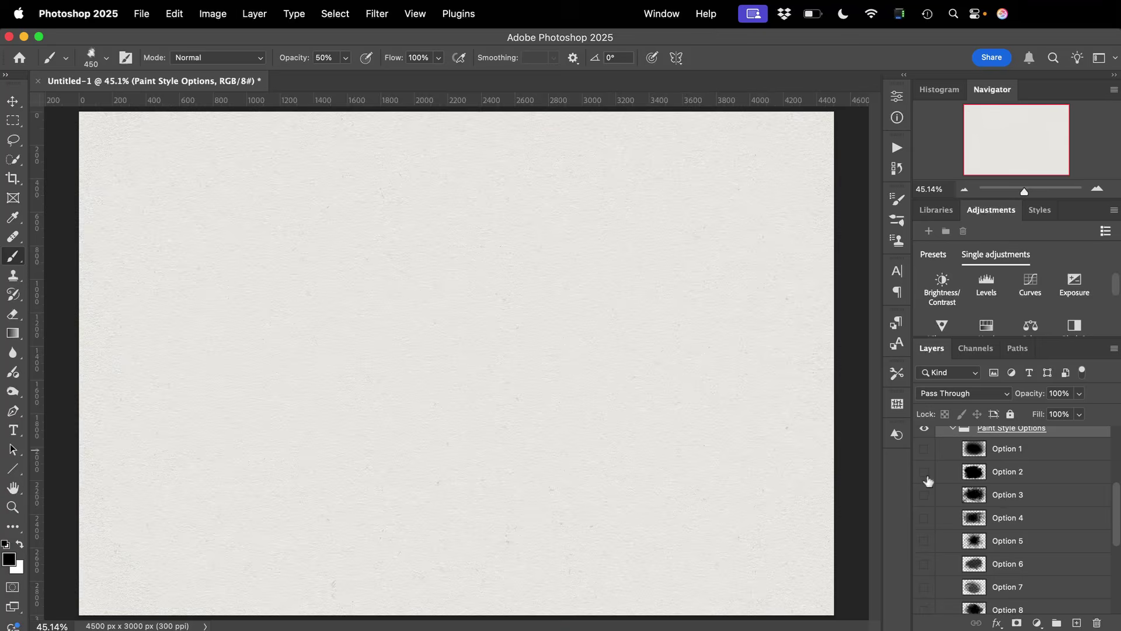
{"action": "left_click", "coordinate": [924, 473]}
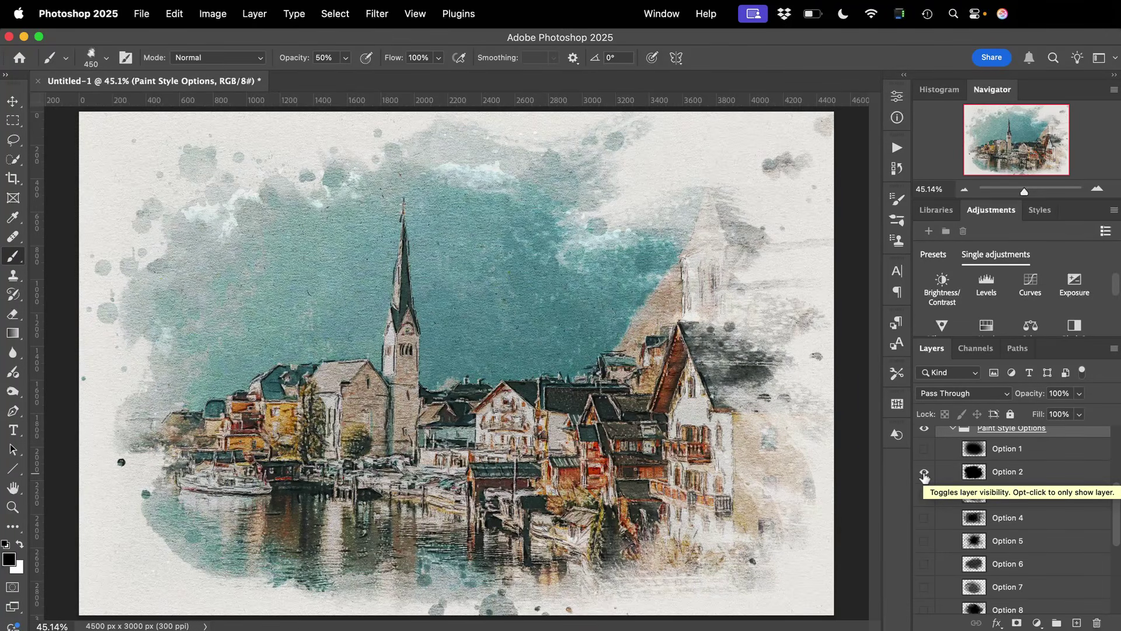
{"action": "left_click", "coordinate": [923, 472]}
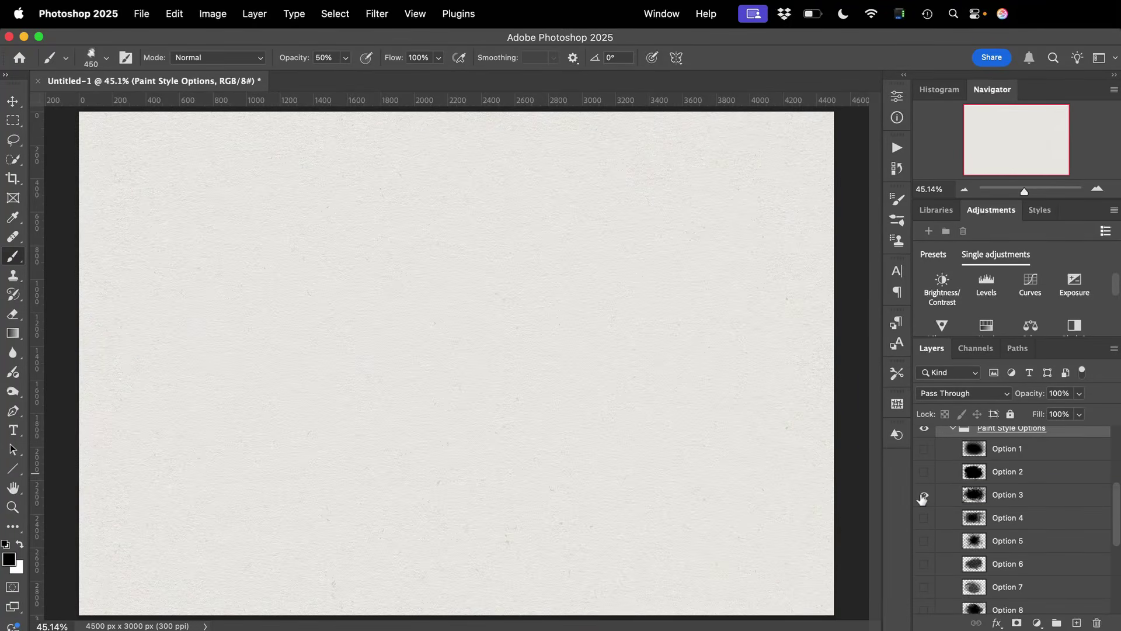
{"action": "left_click", "coordinate": [923, 496]}
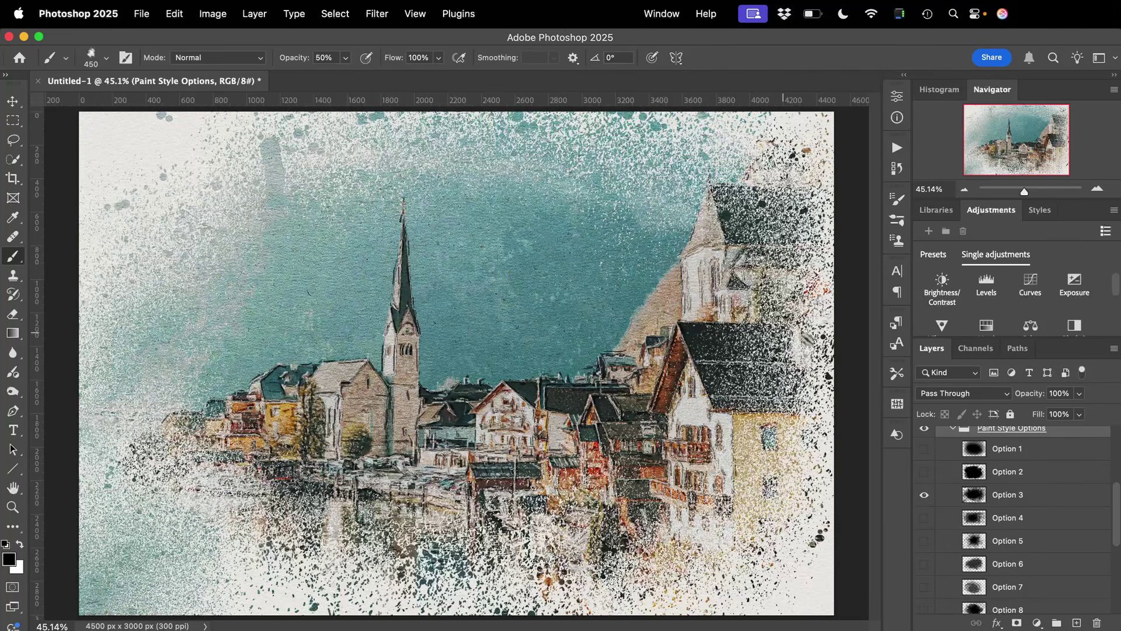
{"action": "left_click", "coordinate": [927, 497]}
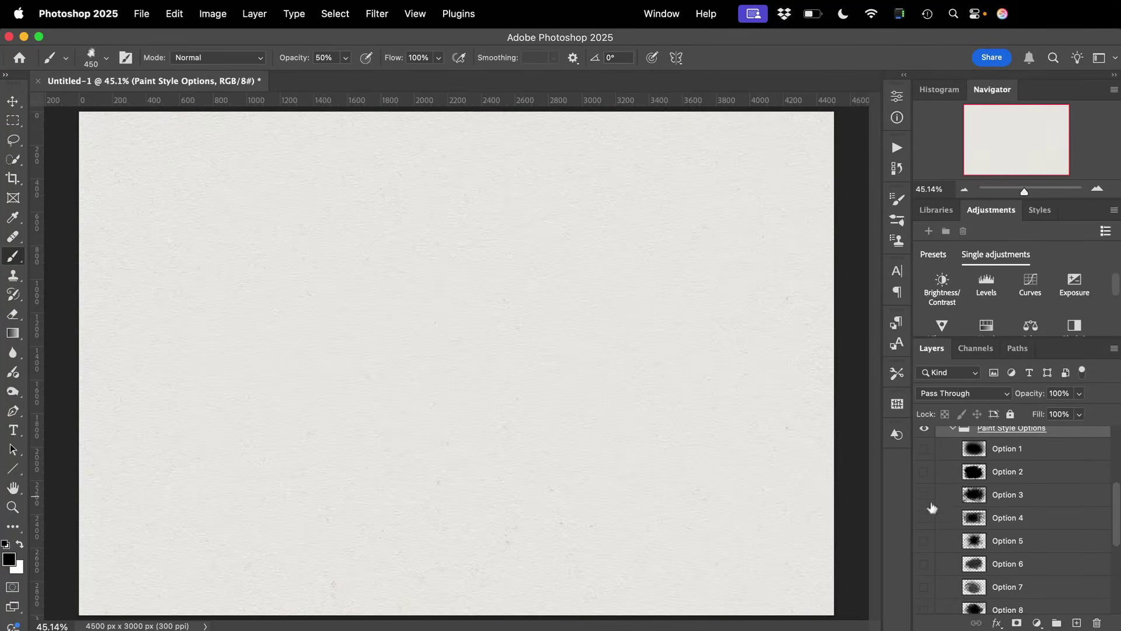
Step: Turn on the streaky Option 4 plus Option 7, and set Option 4's opacity to 93%
{"action": "left_click", "coordinate": [925, 519]}
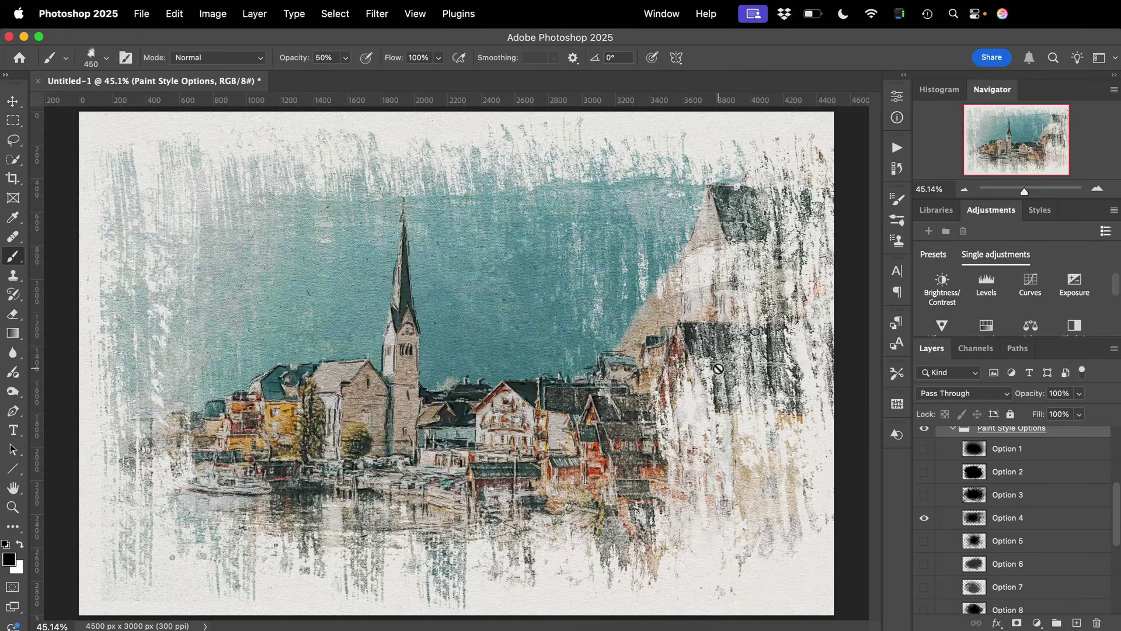
{"action": "scroll", "coordinate": [1005, 555], "scroll_direction": "down", "scroll_amount": 1}
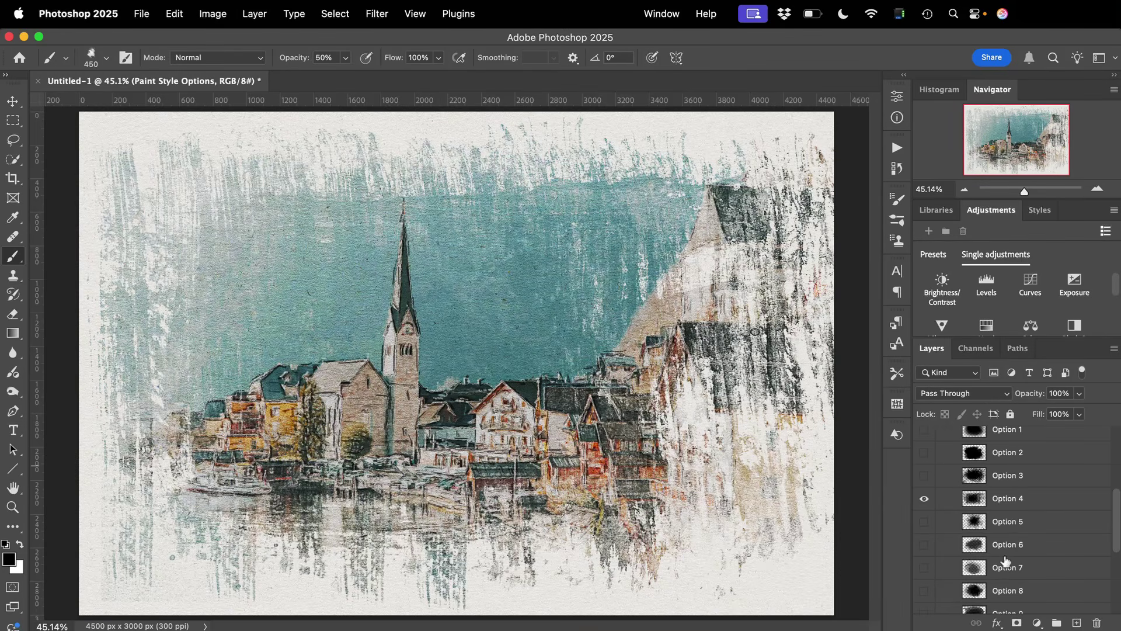
{"action": "scroll", "coordinate": [1006, 560], "scroll_direction": "down", "scroll_amount": 1}
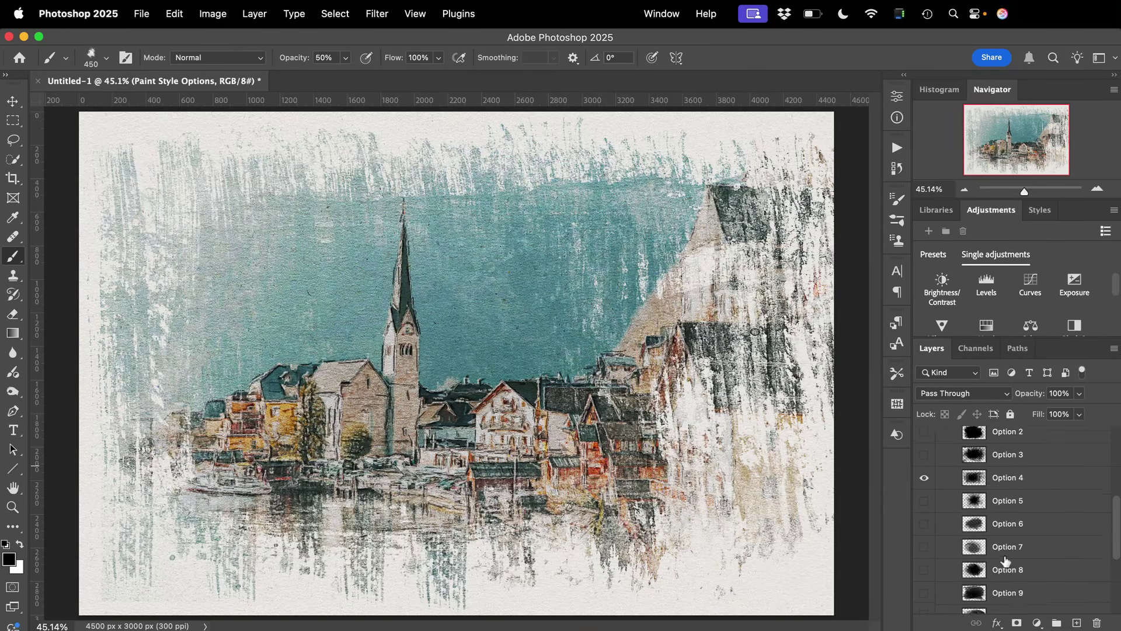
{"action": "left_click", "coordinate": [924, 547]}
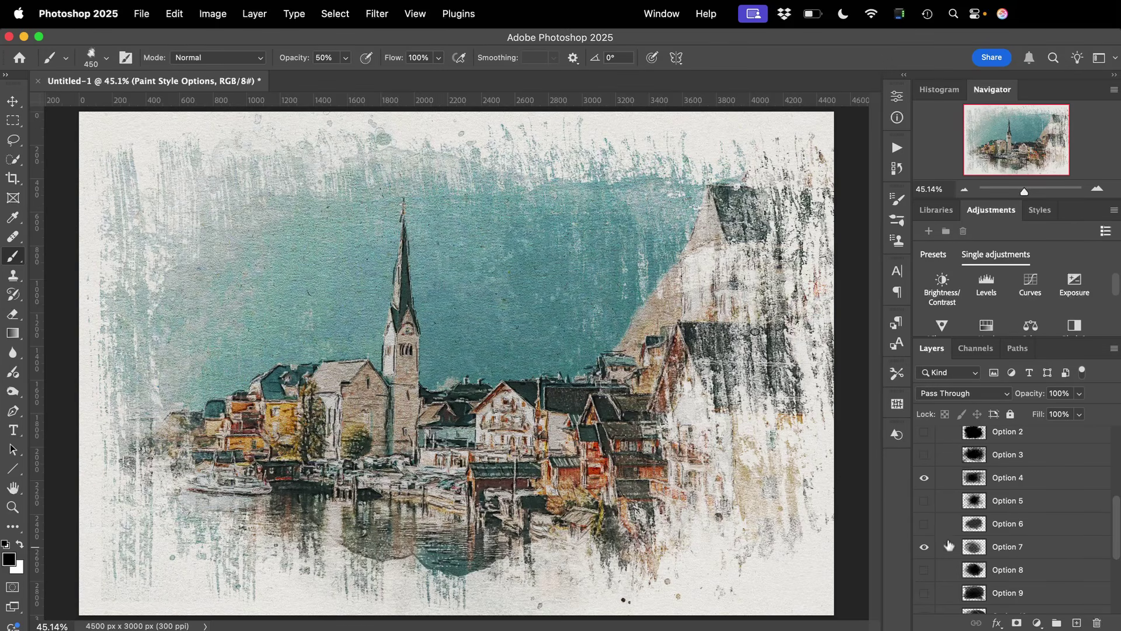
{"action": "left_click", "coordinate": [1003, 483]}
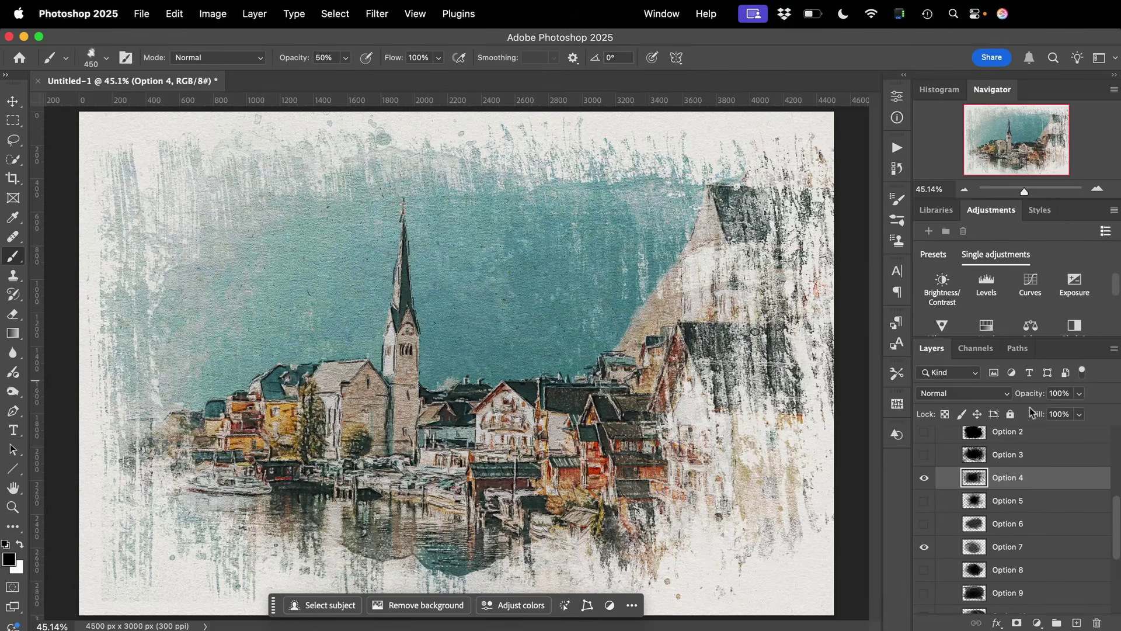
{"action": "mouse_move", "coordinate": [1027, 394]}
{"action": "left_mouse_down"}
{"action": "mouse_move", "coordinate": [959, 402]}
{"action": "mouse_move", "coordinate": [1029, 400]}
{"action": "left_mouse_up"}
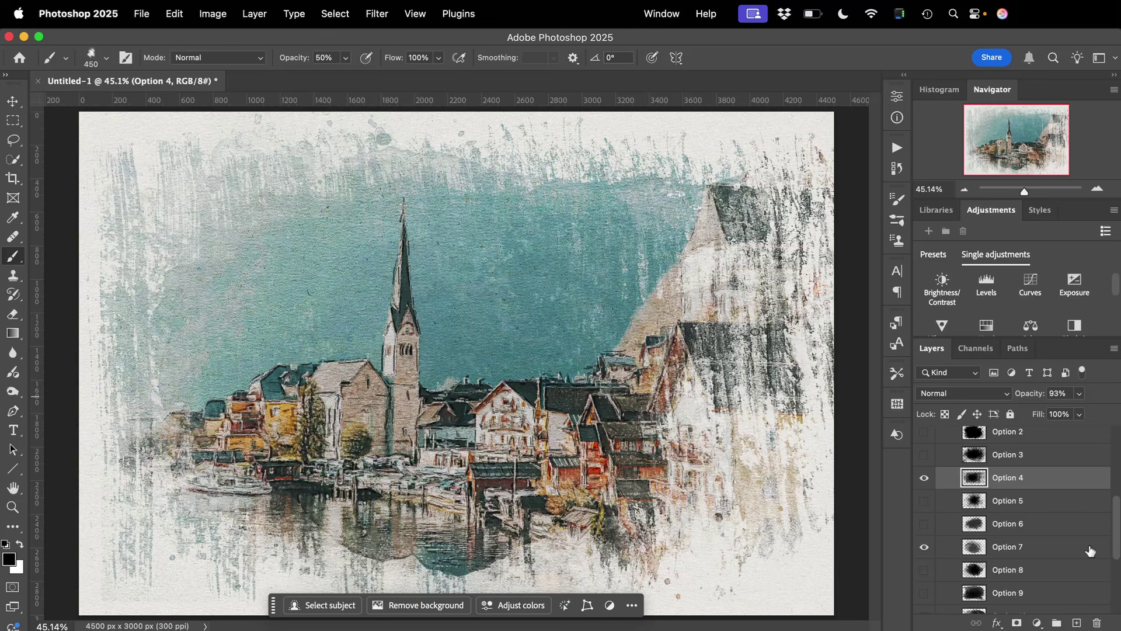
{"action": "scroll", "coordinate": [1090, 551], "scroll_direction": "up", "scroll_amount": 4}
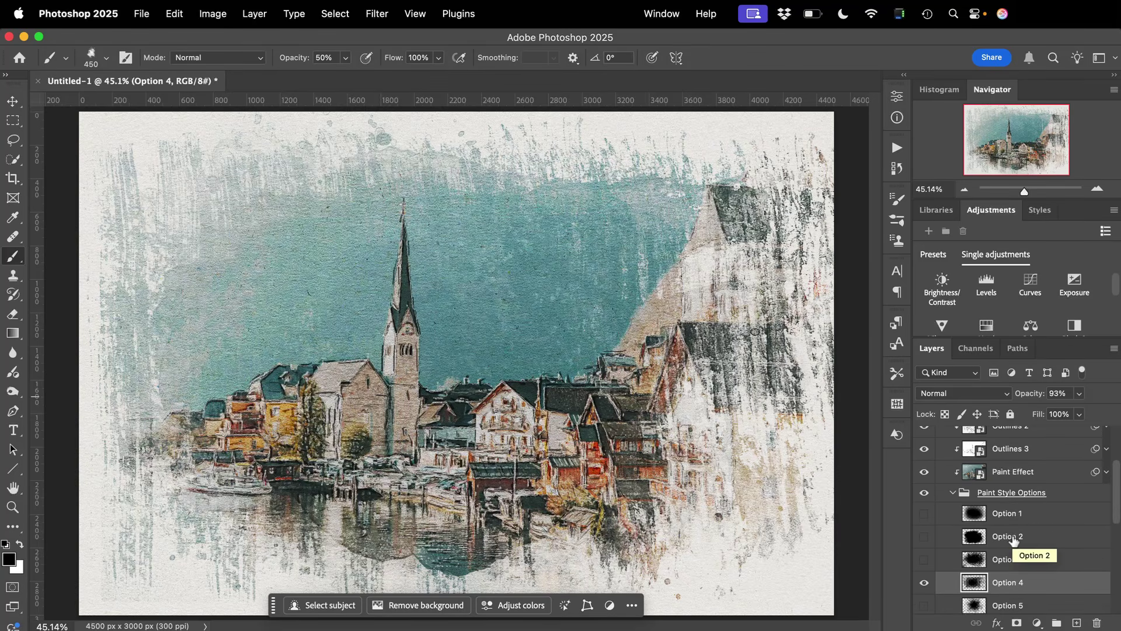
{"action": "scroll", "coordinate": [1013, 540], "scroll_direction": "down", "scroll_amount": 2}
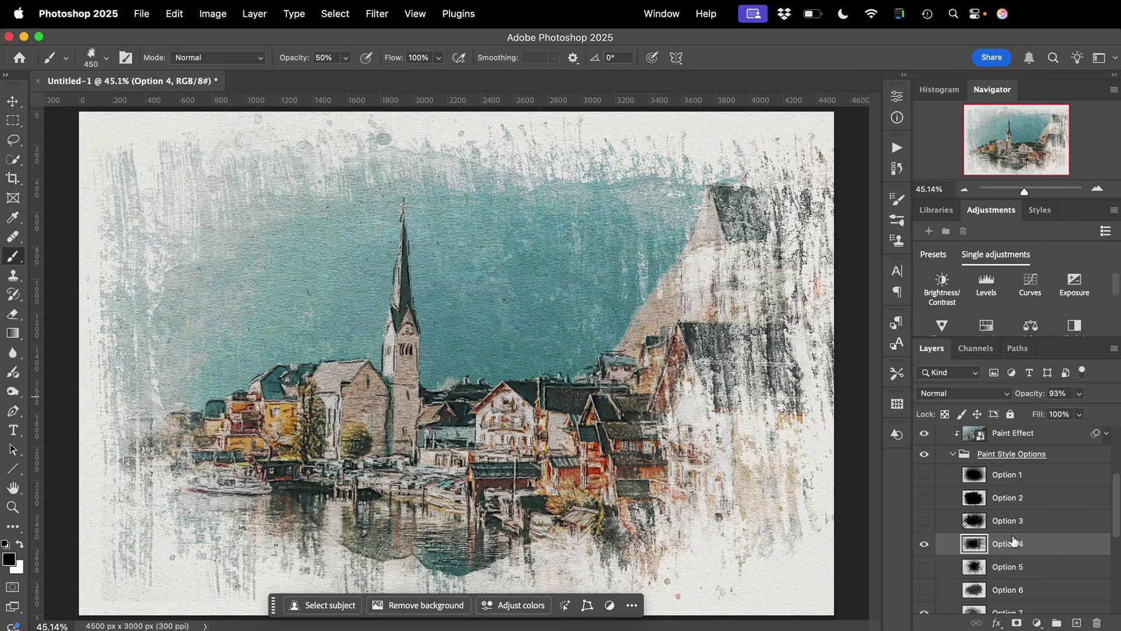
Step: Try black, olive, blue and yellow Background Color fills, then settle on pale cream #e1e1d9
{"action": "left_click", "coordinate": [952, 455]}
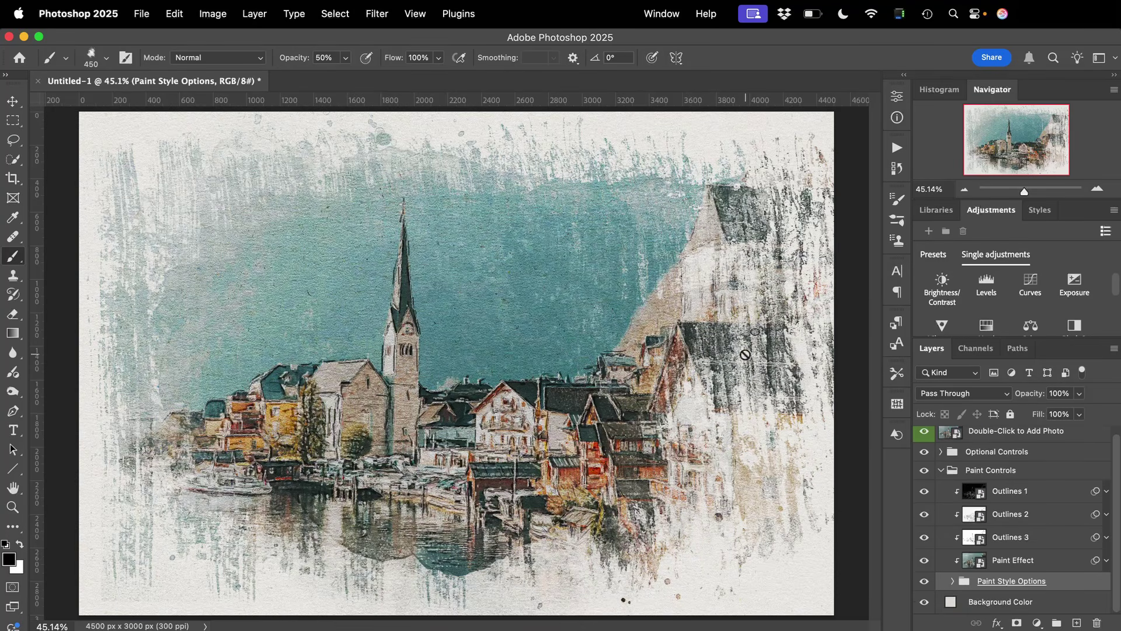
{"action": "double_click", "coordinate": [951, 601]}
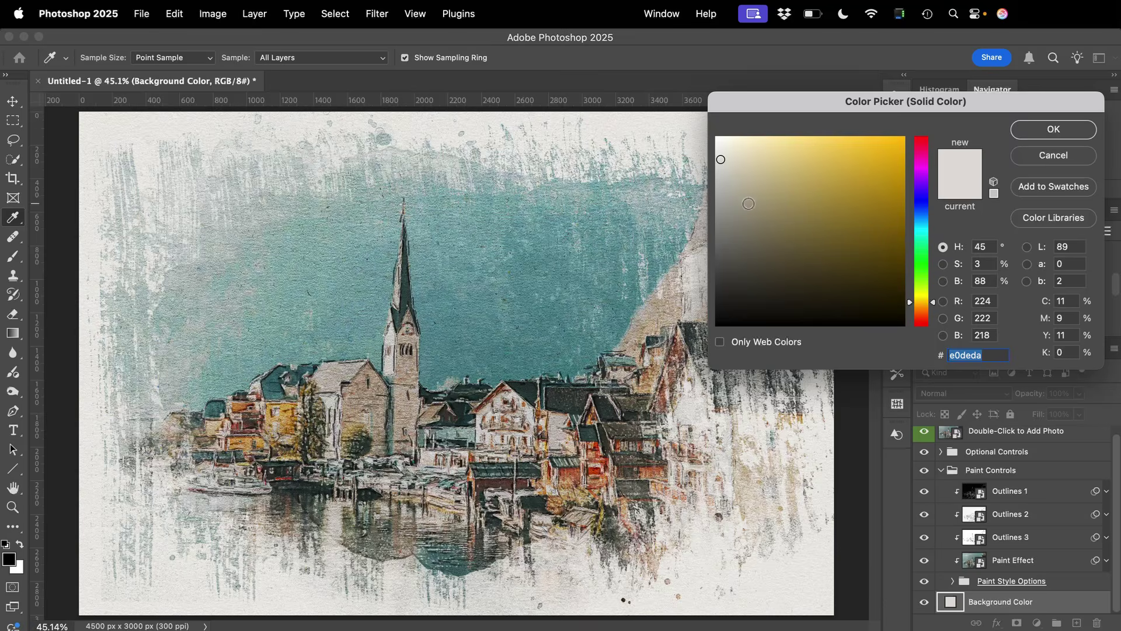
{"action": "left_click_drag", "start_coordinate": [748, 203], "coordinate": [716, 350]}
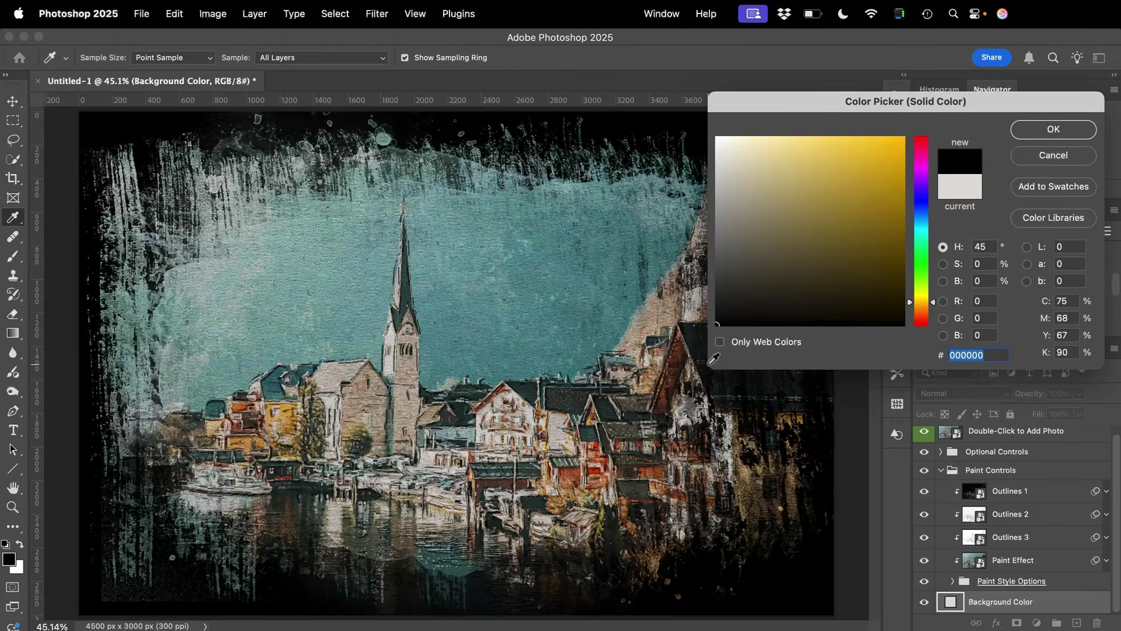
{"action": "left_click", "coordinate": [784, 256]}
{"action": "left_click", "coordinate": [921, 222]}
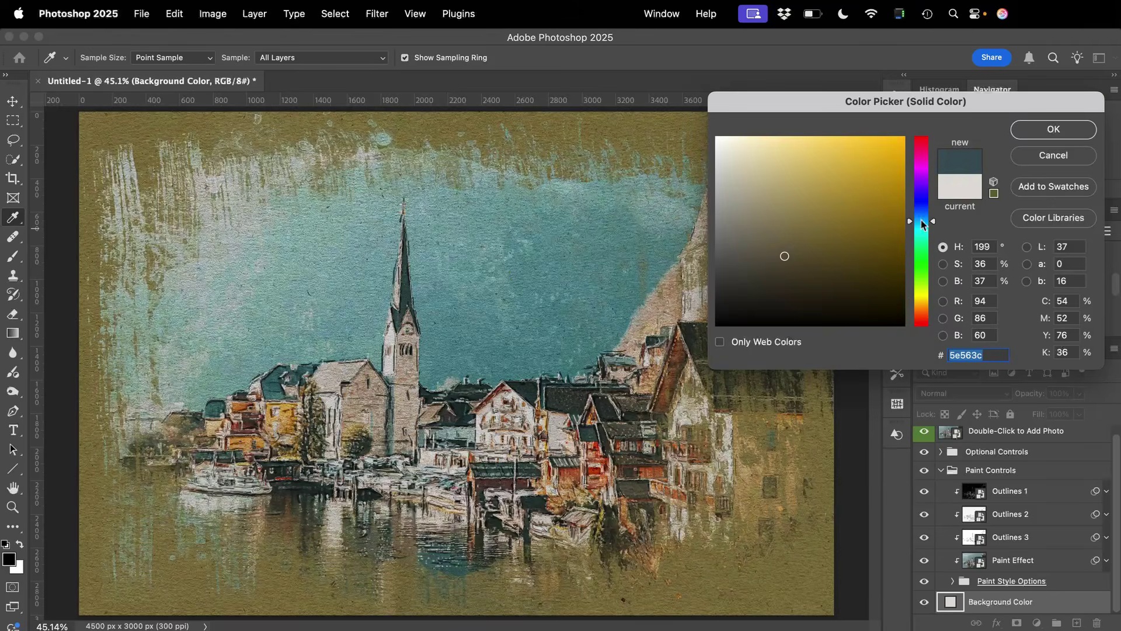
{"action": "left_click", "coordinate": [864, 172]}
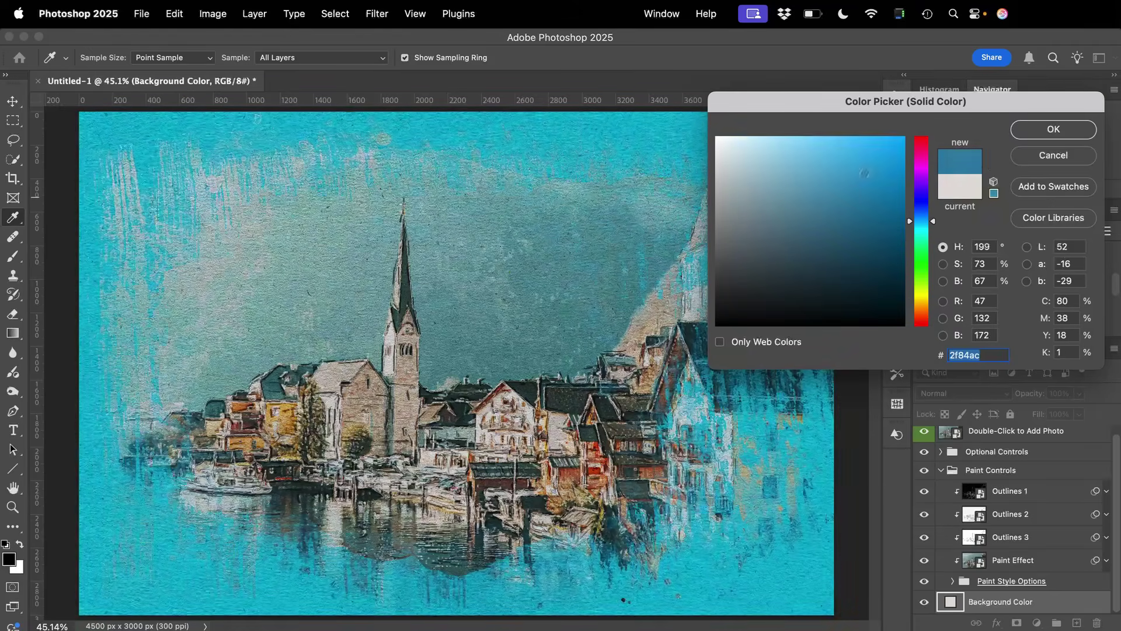
{"action": "left_click", "coordinate": [919, 297]}
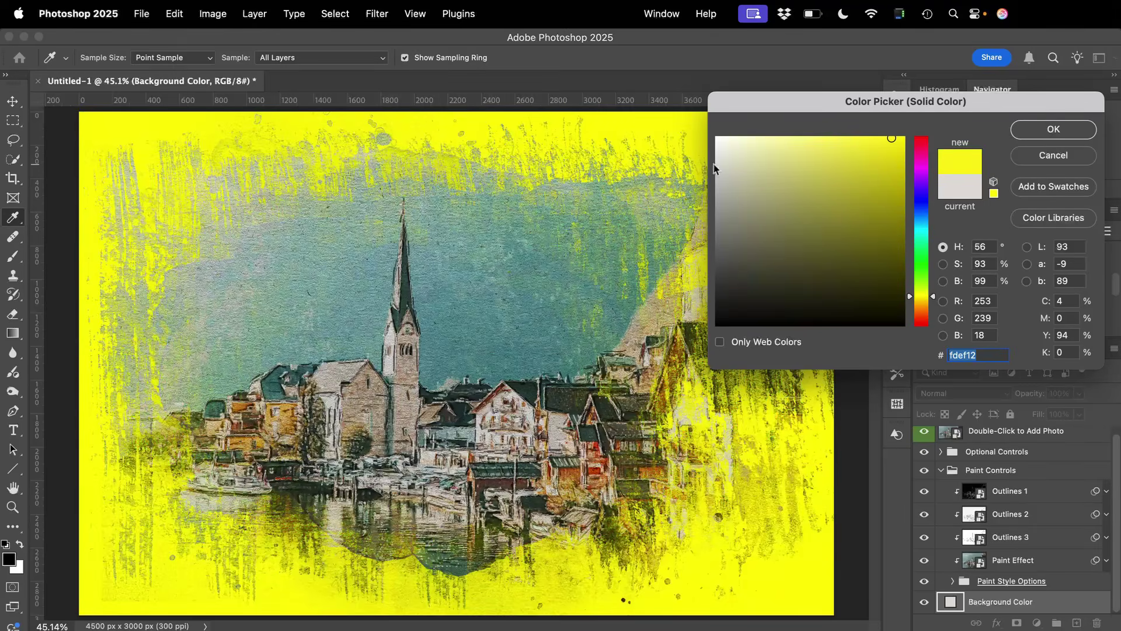
{"action": "left_click", "coordinate": [735, 162]}
{"action": "left_click_drag", "start_coordinate": [735, 163], "coordinate": [722, 158]}
{"action": "left_click", "coordinate": [1031, 130]}
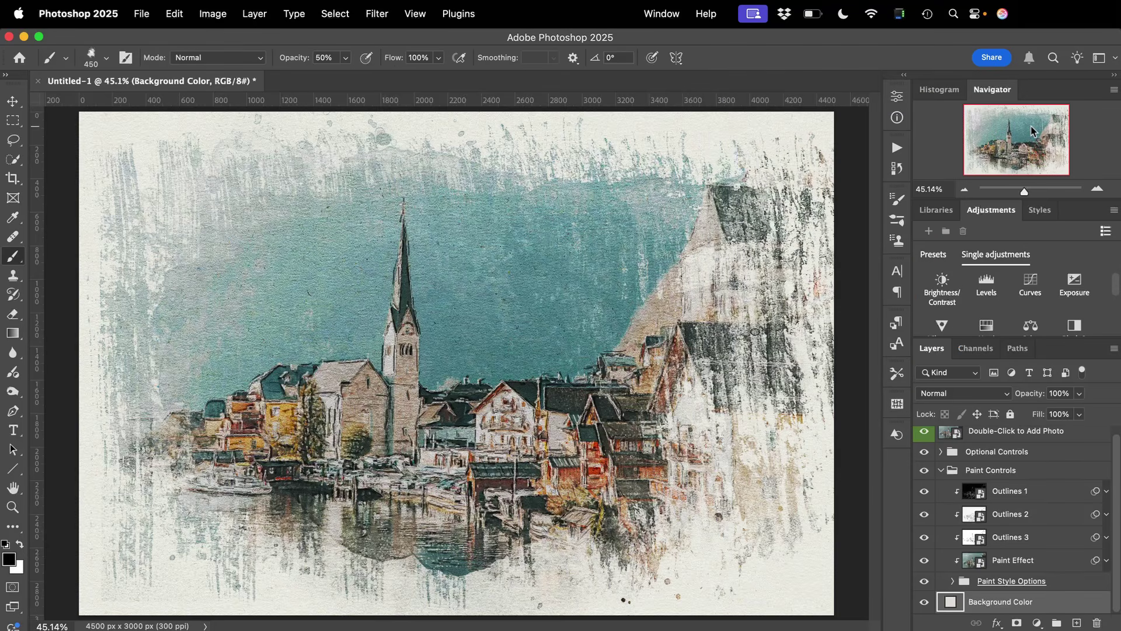